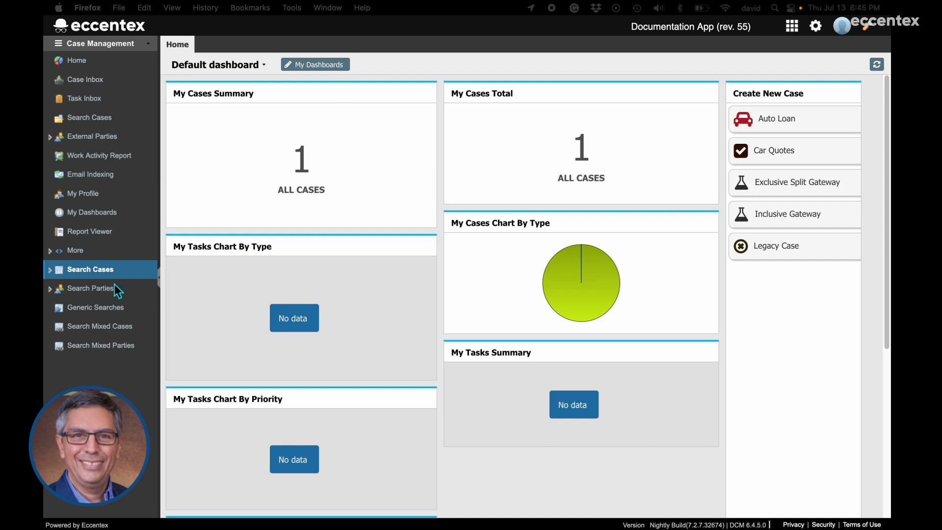
View the case searches for Auto Loan, Car Quotes and Exclusive Split Gateway under Search Cases.
click(52, 270)
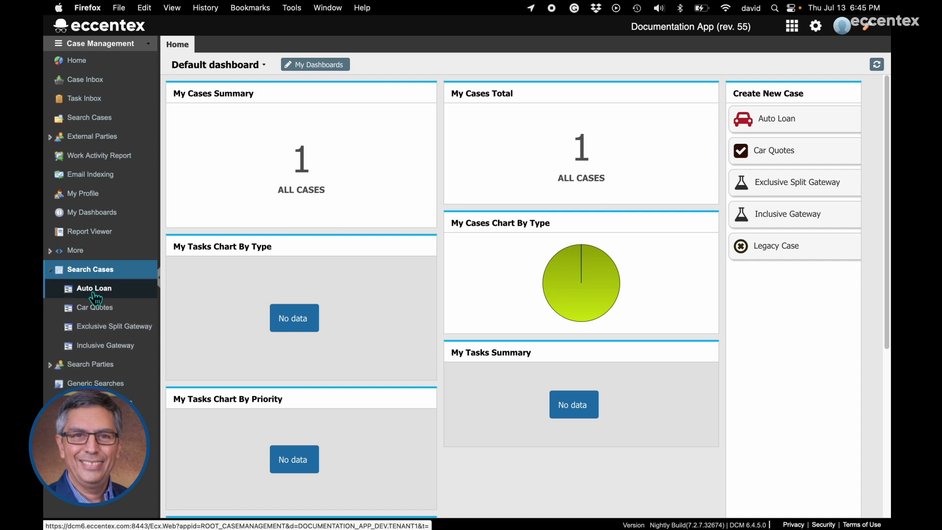
click(91, 288)
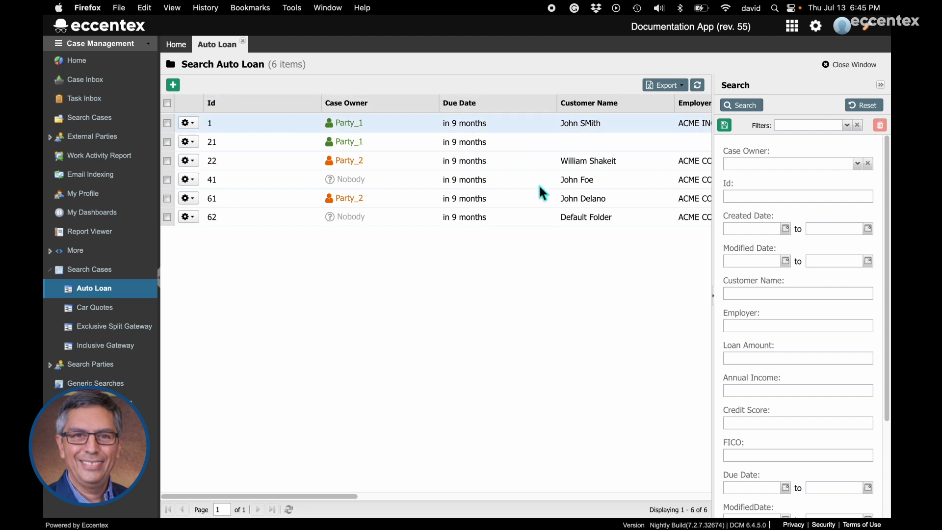
click(103, 308)
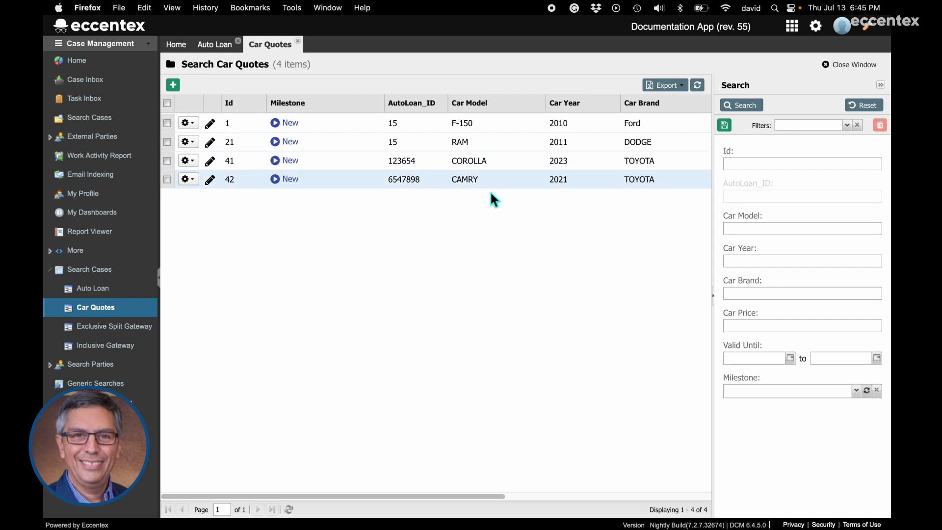
click(102, 331)
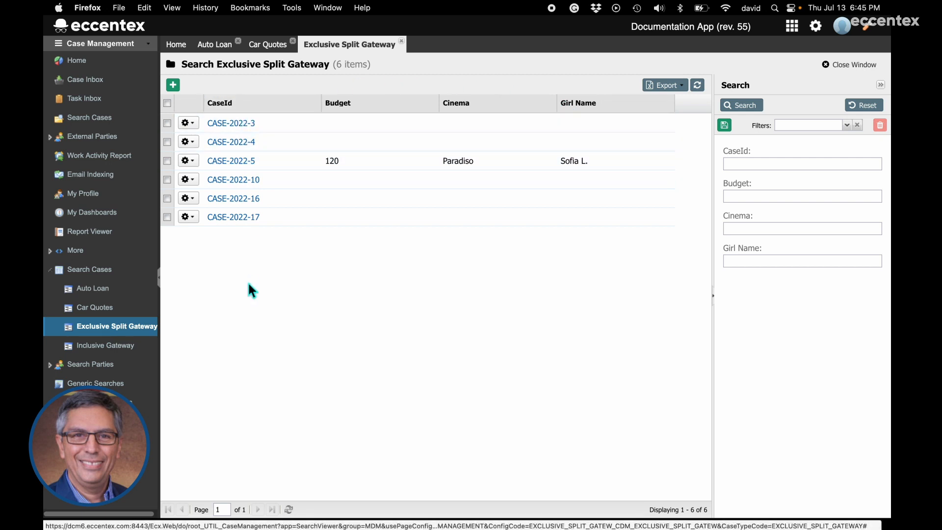
View case CASE-2022-5 and the Helft Office party search, and close both to return to the Exclusive Split Gateway search.
click(243, 167)
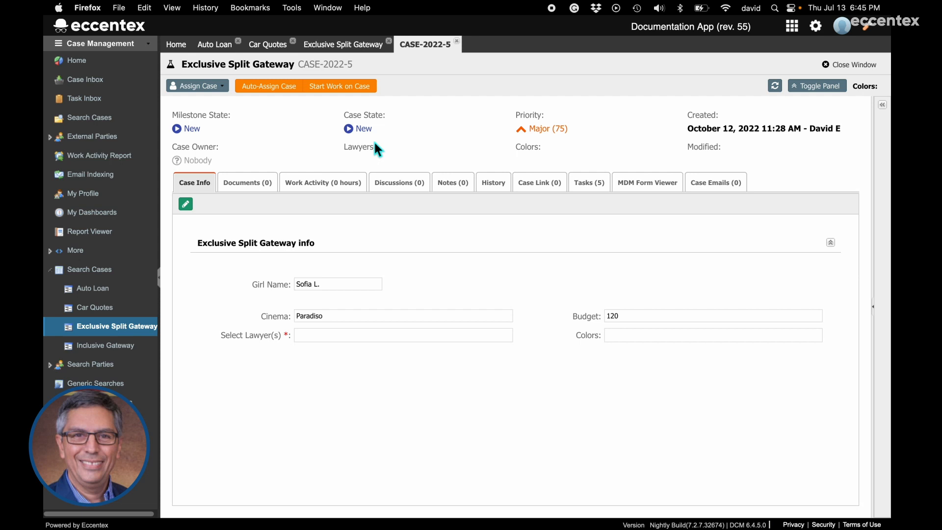
click(90, 364)
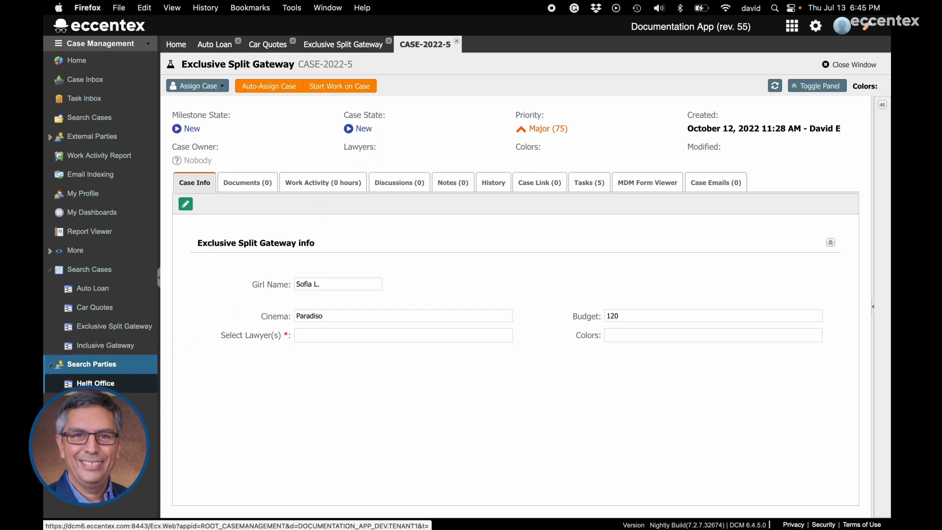
click(95, 383)
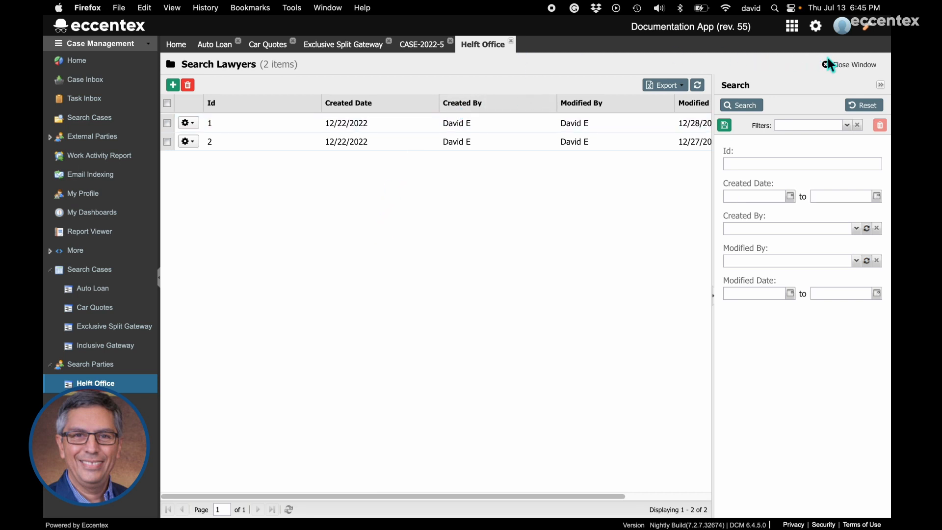
click(878, 67)
click(875, 68)
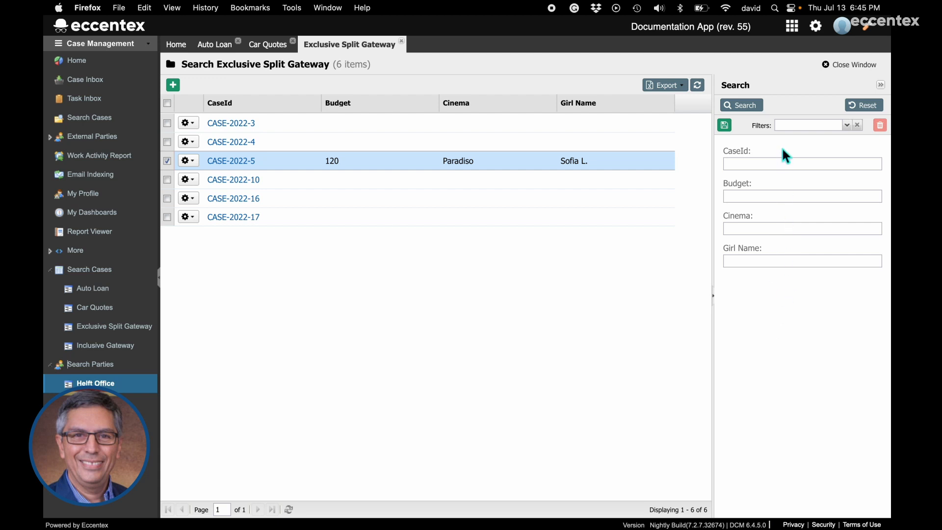
Search the Exclusive Split Gateway cases for a budget of 10, and reset the search.
click(777, 165)
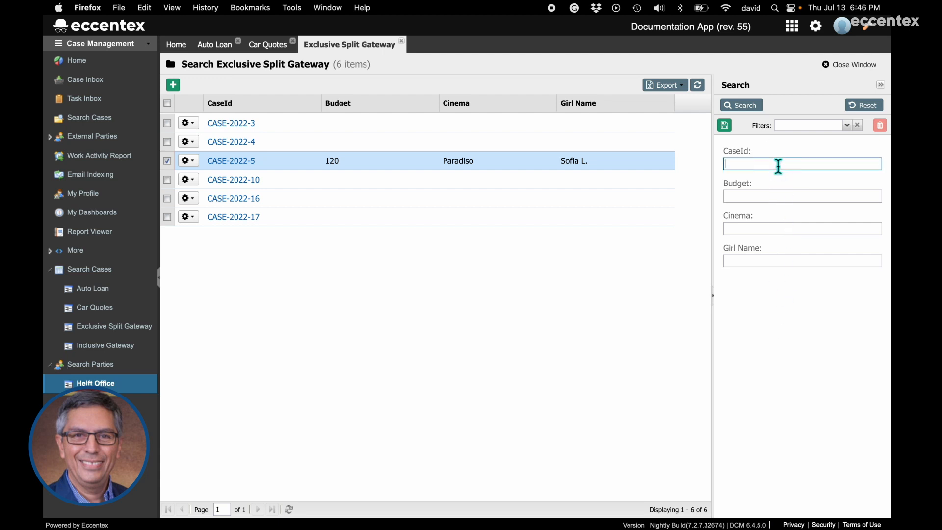
click(780, 197)
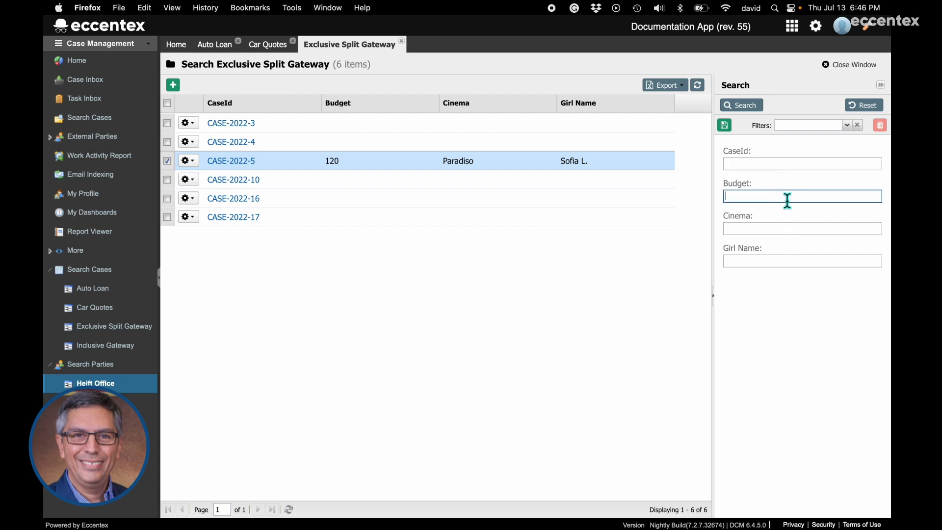
text(10)
click(755, 106)
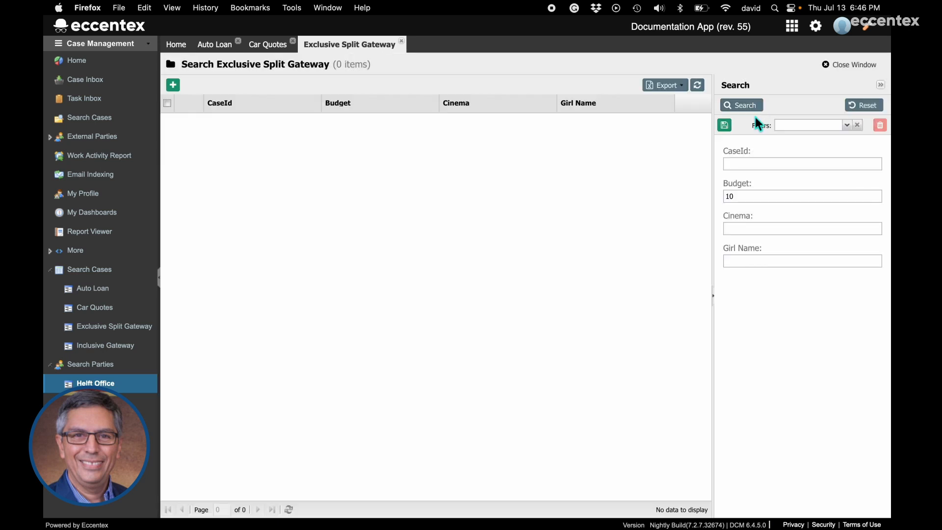
click(876, 109)
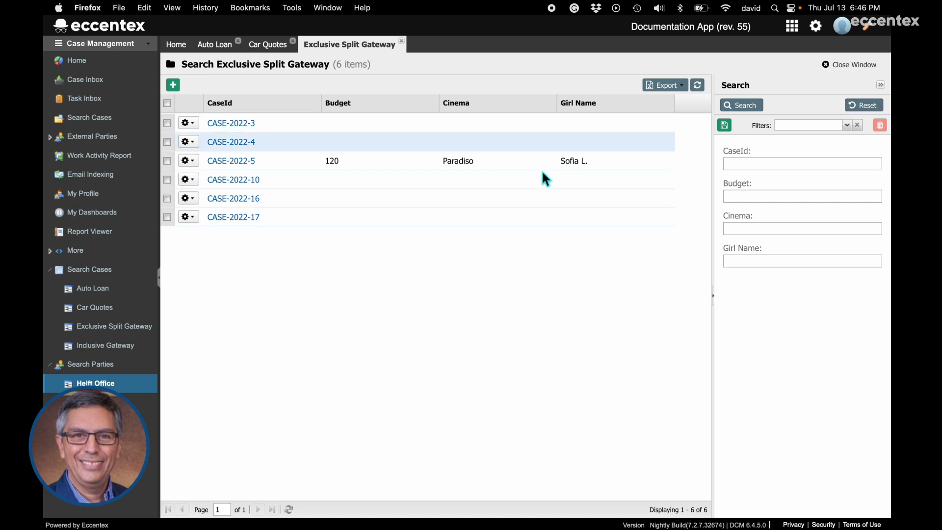
Search the Exclusive Split Gateway cases for the cinema Paradiso, and close the search.
click(787, 229)
text(Paradiso)
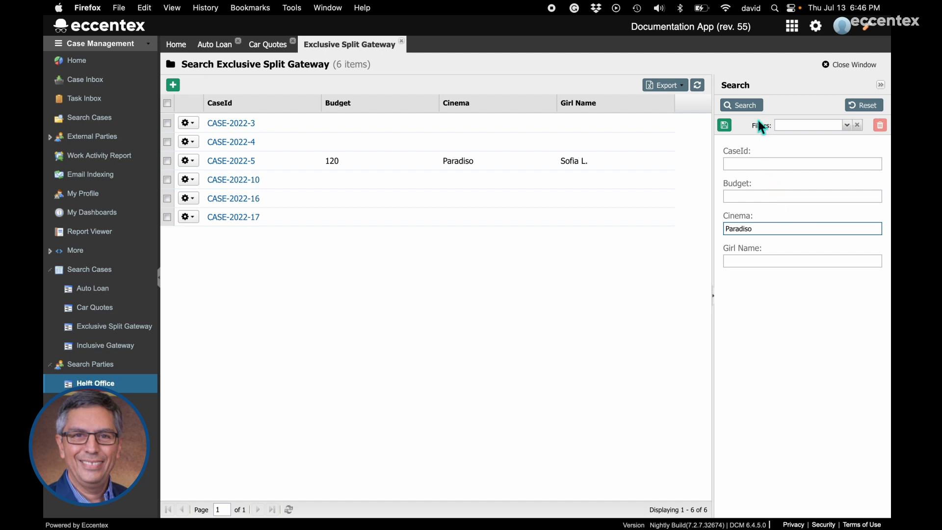
click(747, 106)
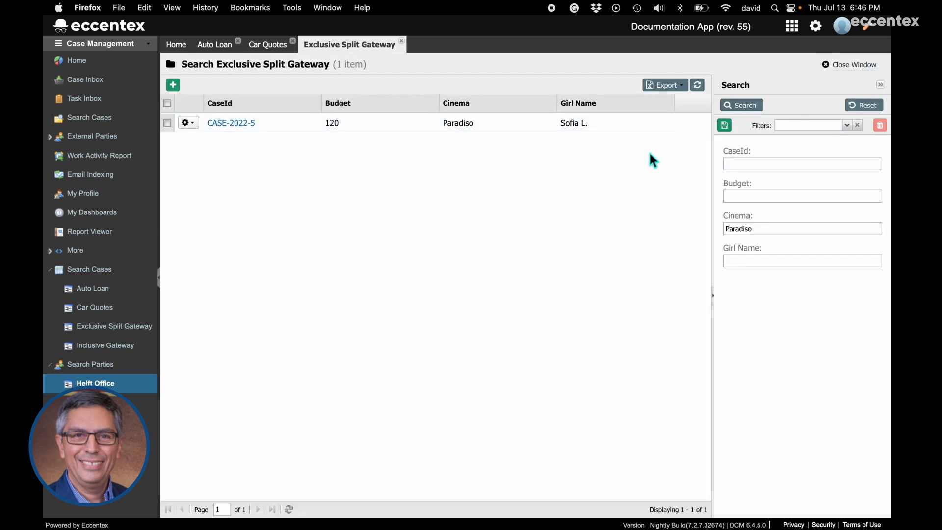
click(853, 65)
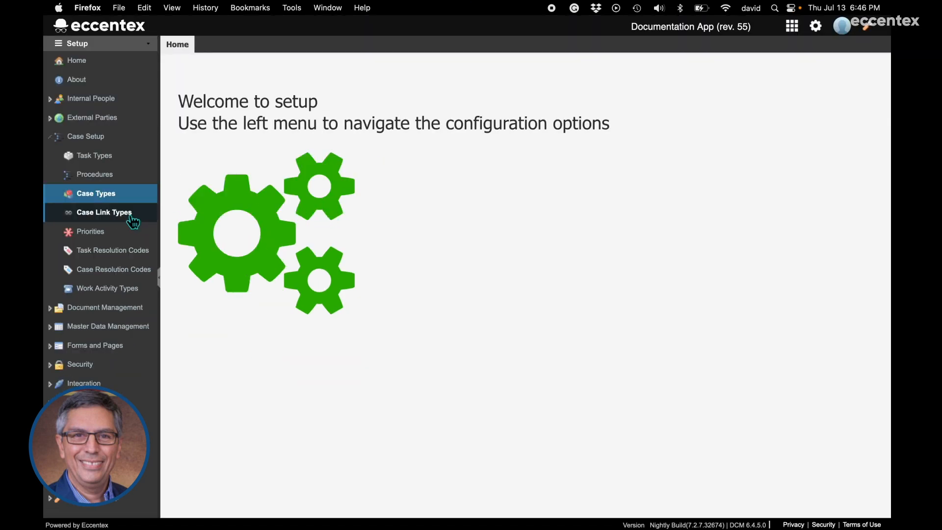
Open the searches of the Car Quotes data model from the case types, and inspect the default Car Quotes search in the Search Builder.
click(95, 198)
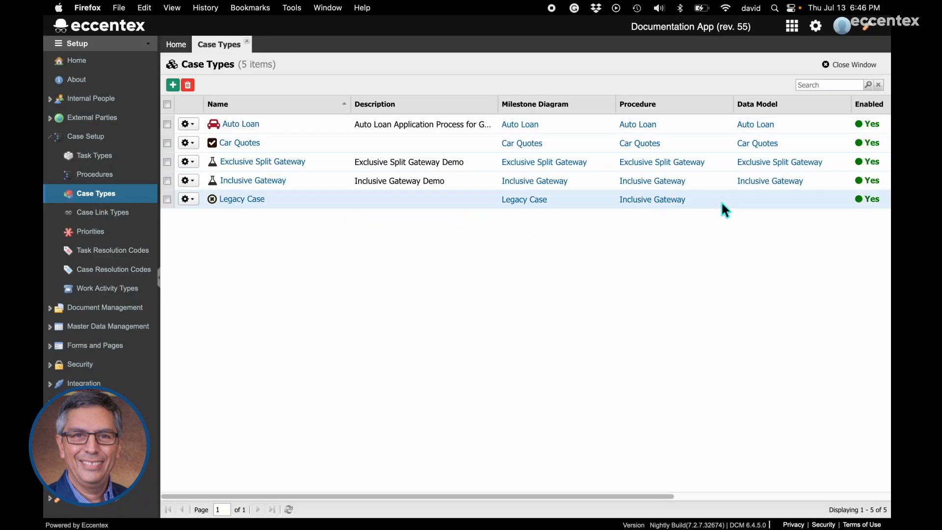
click(768, 143)
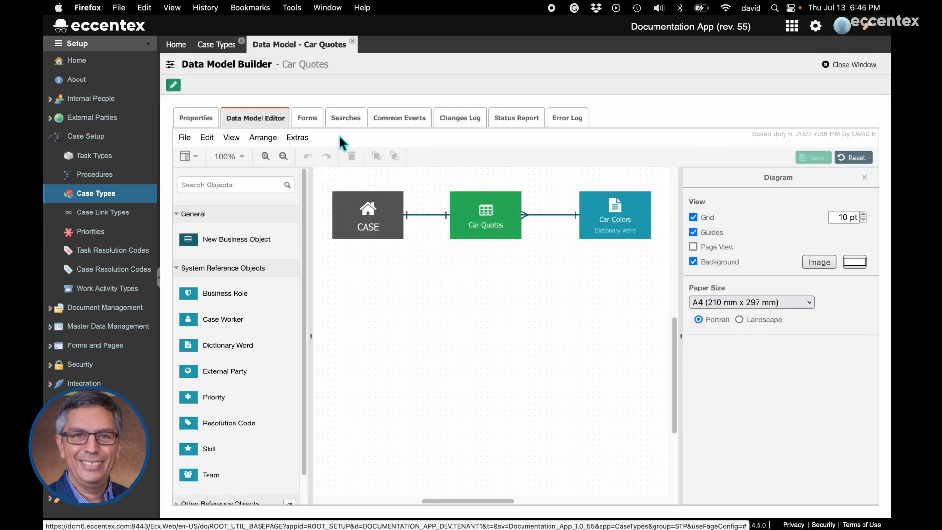
click(352, 124)
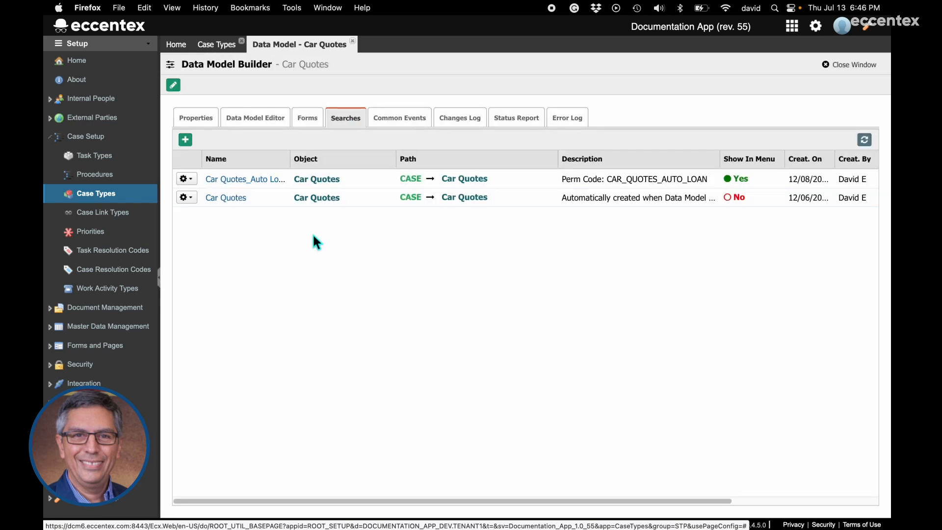
click(227, 197)
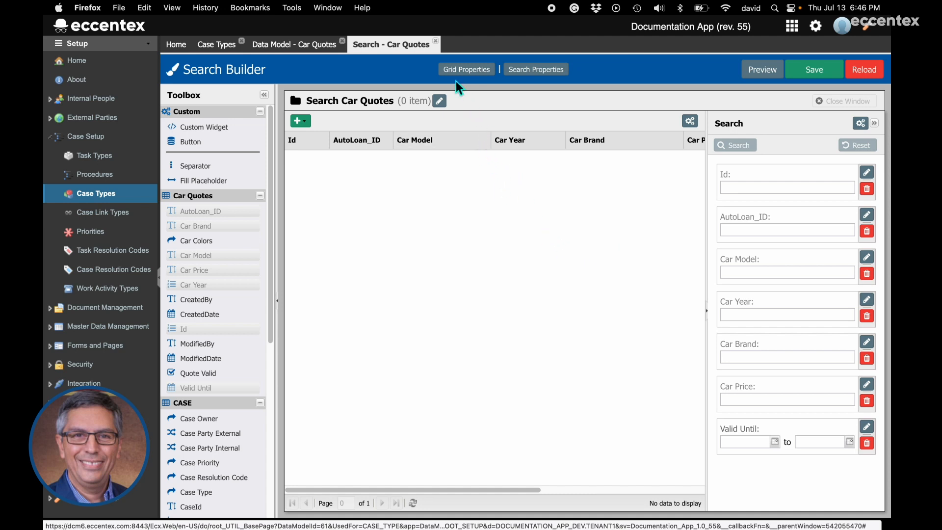
click(436, 42)
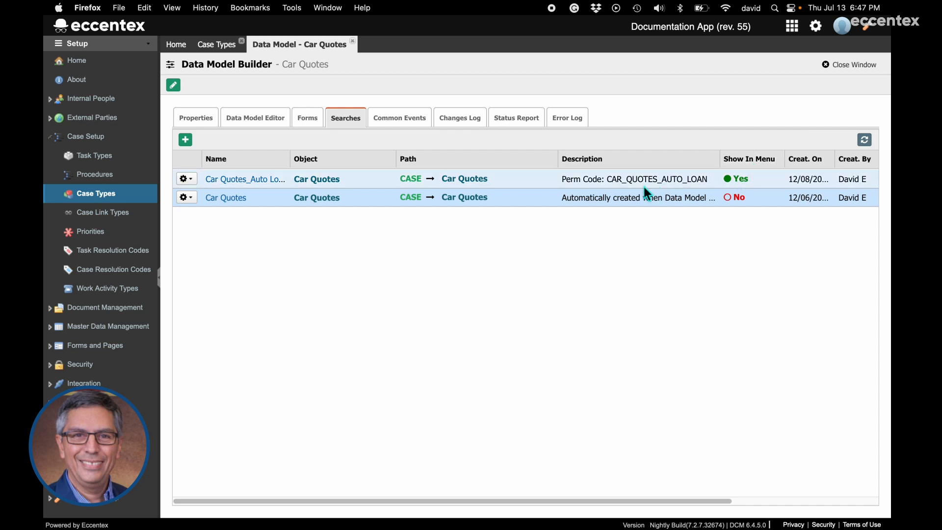
Try the Show In Menu option in the quick settings of the Car Quotes_Auto Loan search, and cancel without saving.
click(197, 185)
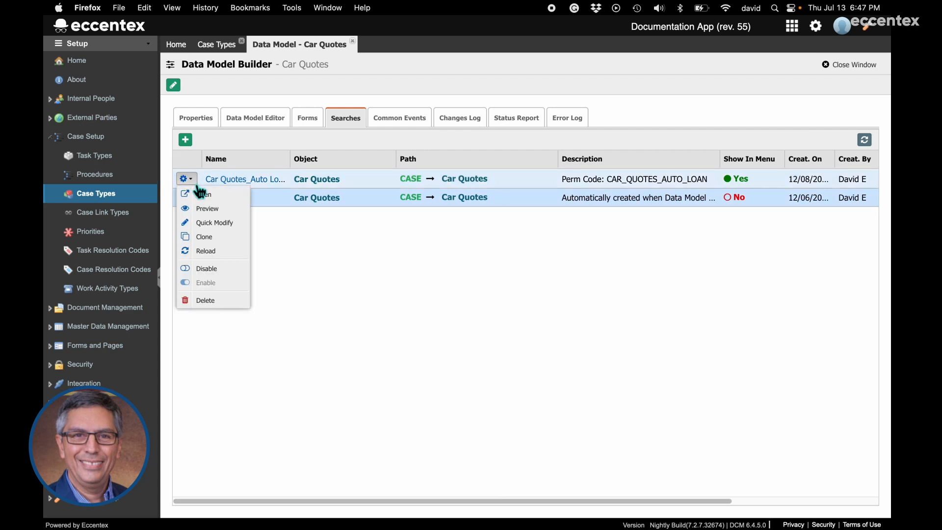
click(224, 224)
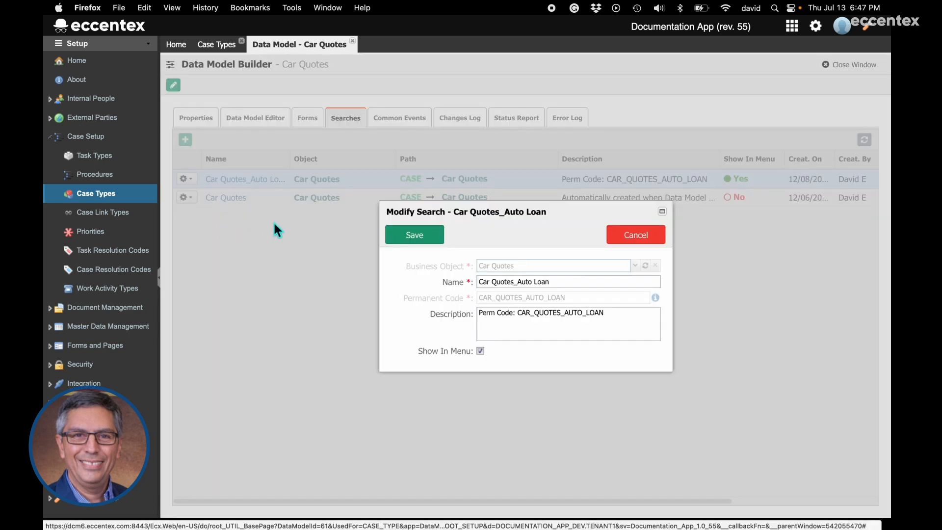
click(481, 351)
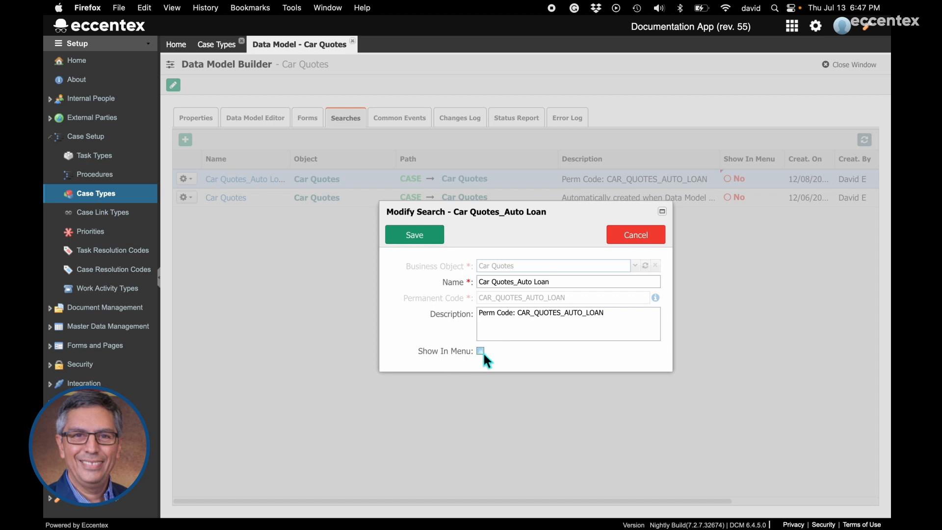
click(481, 351)
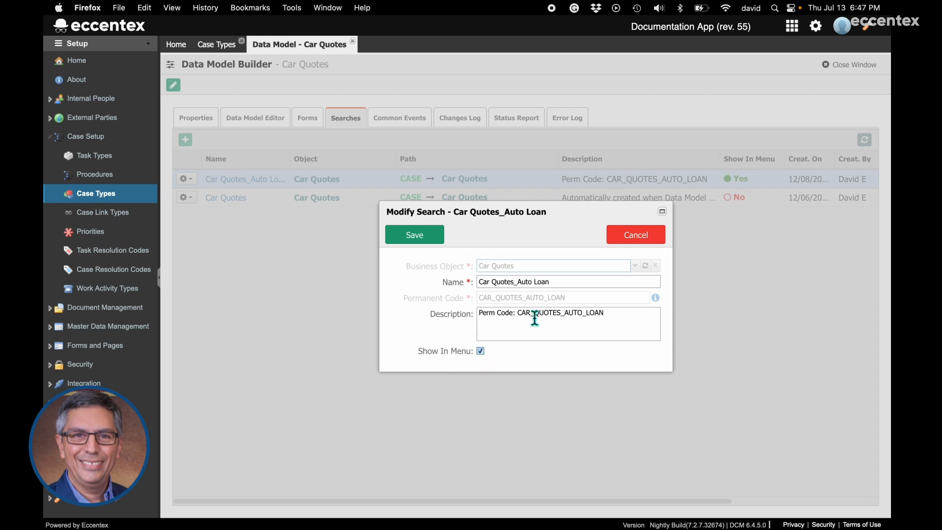
click(637, 240)
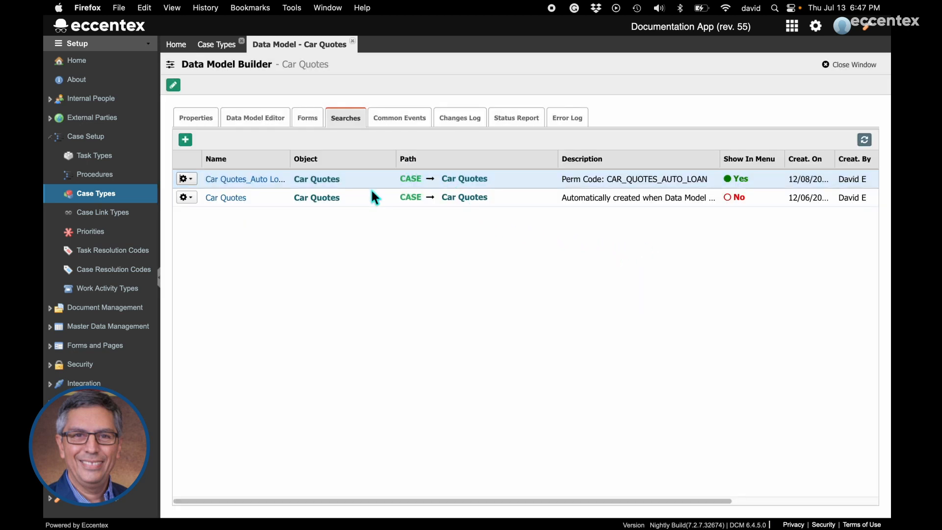
Open the Car Quotes_Auto Loan search in the Search Builder, collapse the navigation menu and widen the toolbox.
click(233, 181)
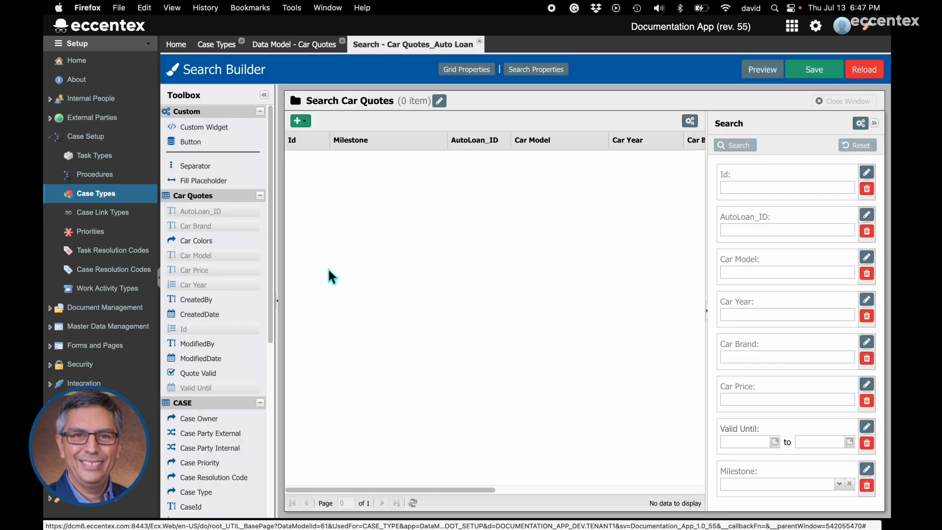
click(158, 278)
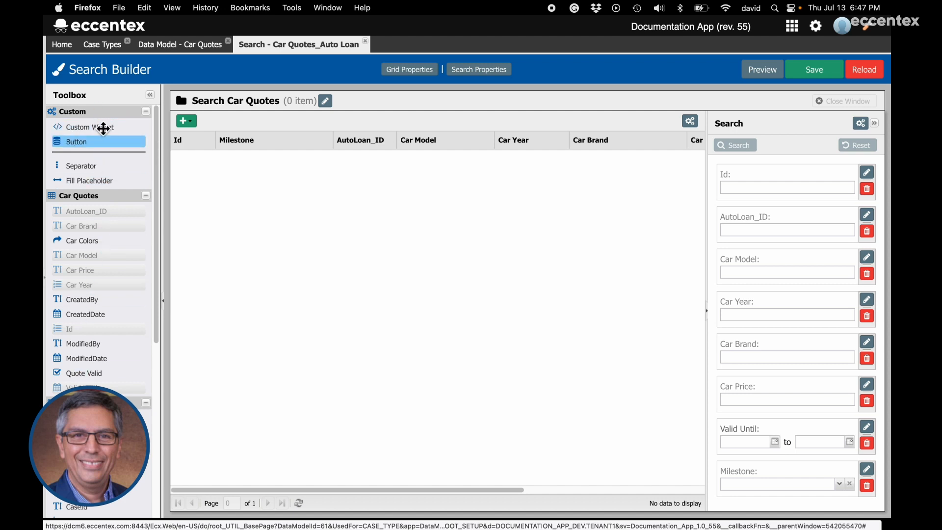
drag(94, 373, 186, 338)
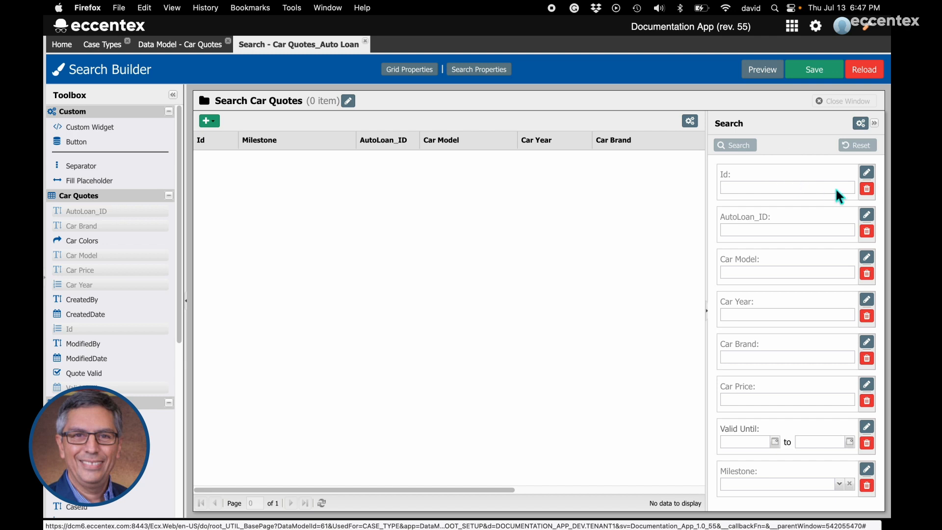
Remove the Id field from the search criteria and hide the Id column in the results grid.
click(867, 190)
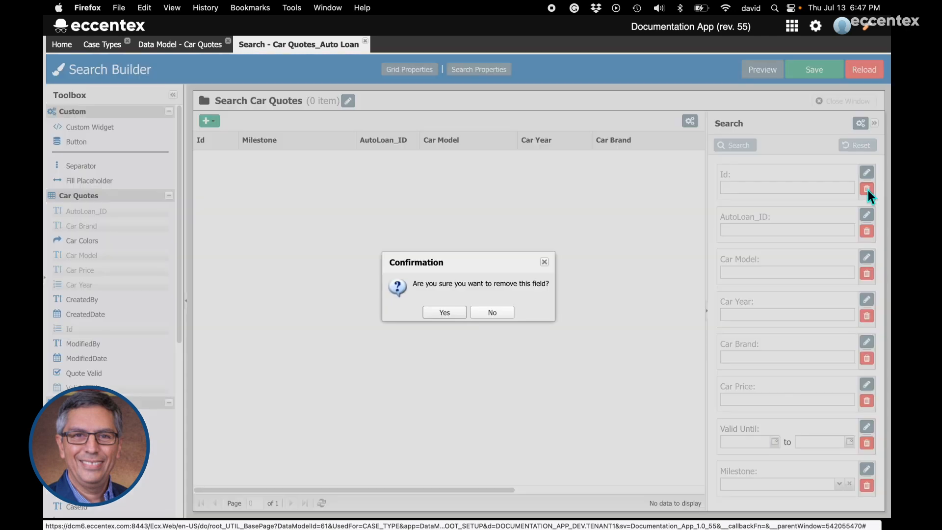
click(447, 314)
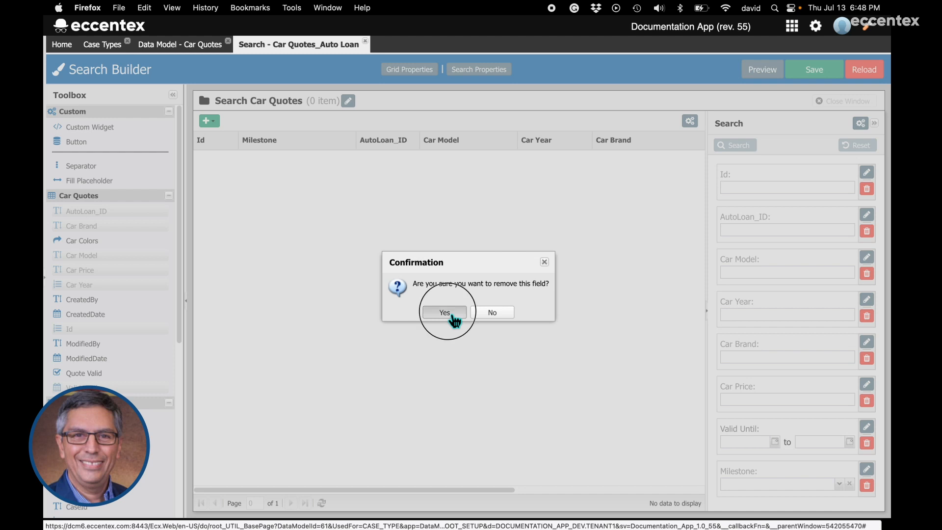
click(234, 140)
mouse_move(259, 194)
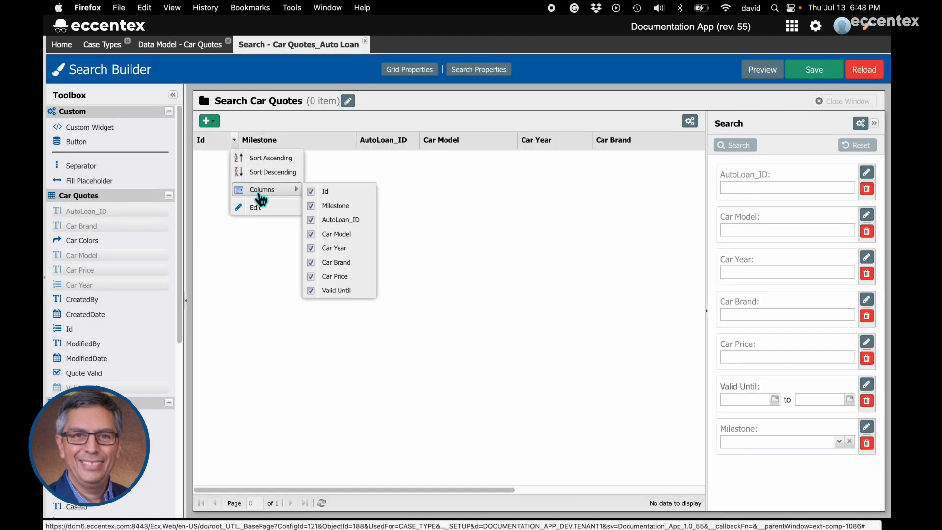
click(312, 194)
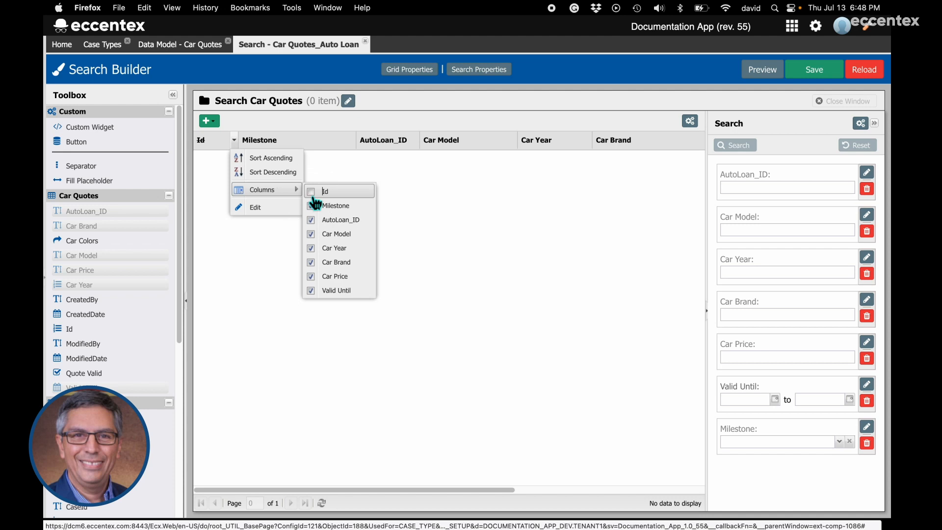
click(467, 219)
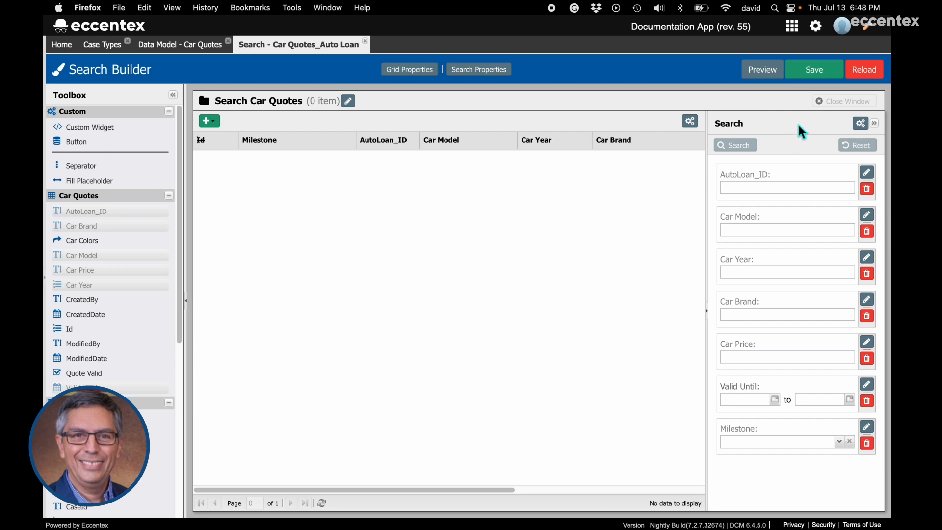
Save the modified Car Quotes_Auto Loan search and open its preview.
click(817, 74)
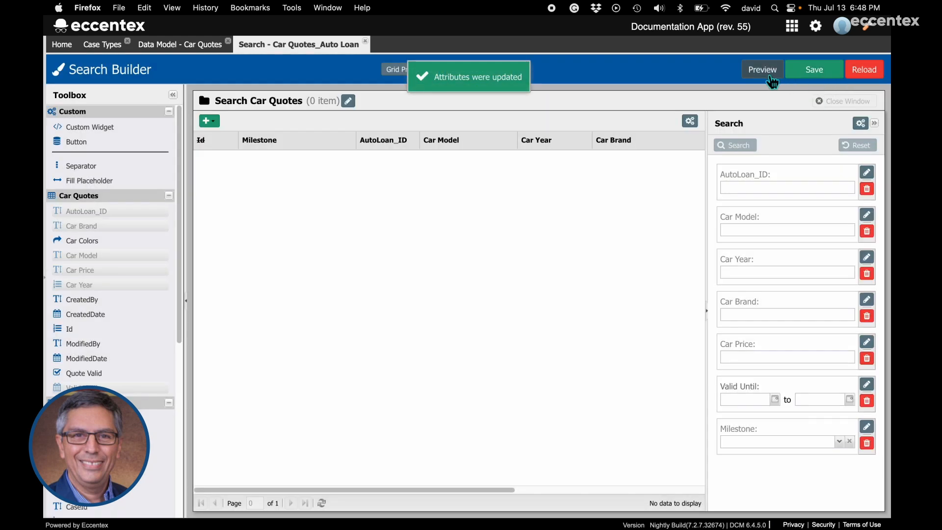
click(763, 70)
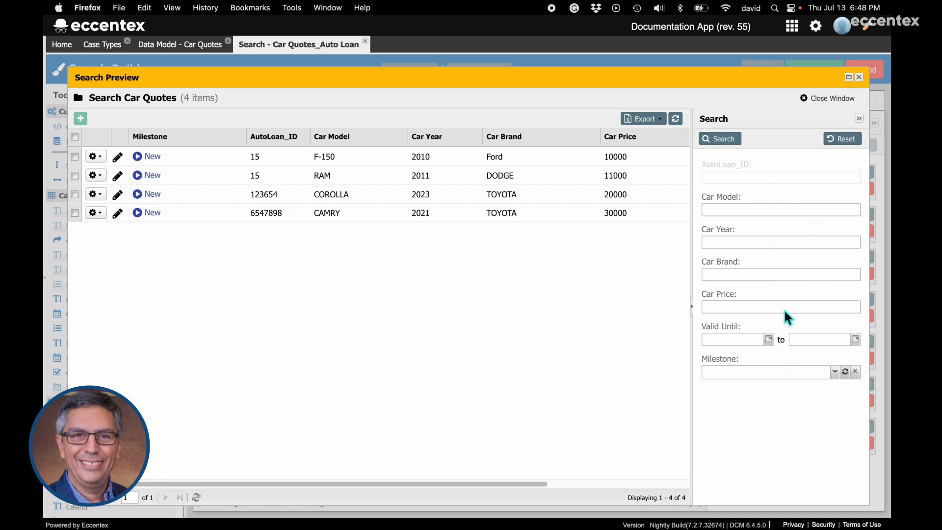
Close the search preview and remove the AutoLoan_ID field from the search criteria.
click(839, 99)
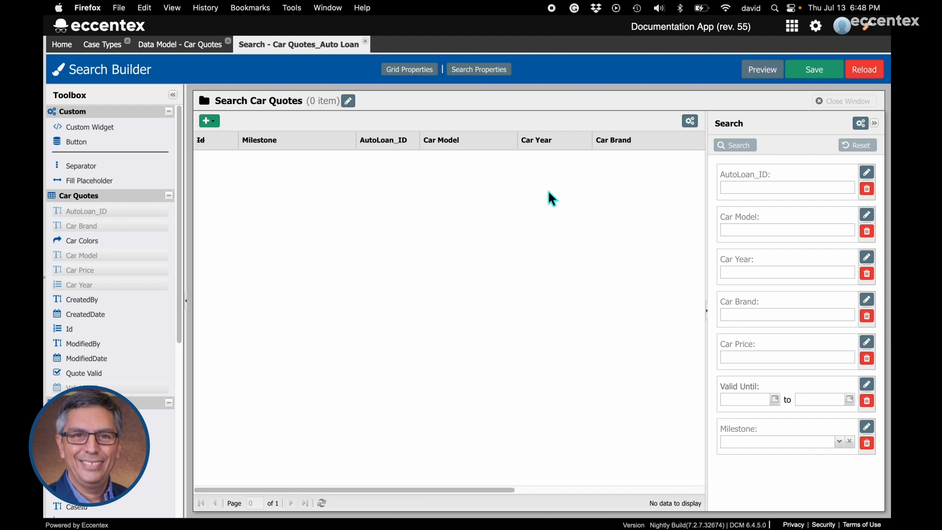
click(867, 191)
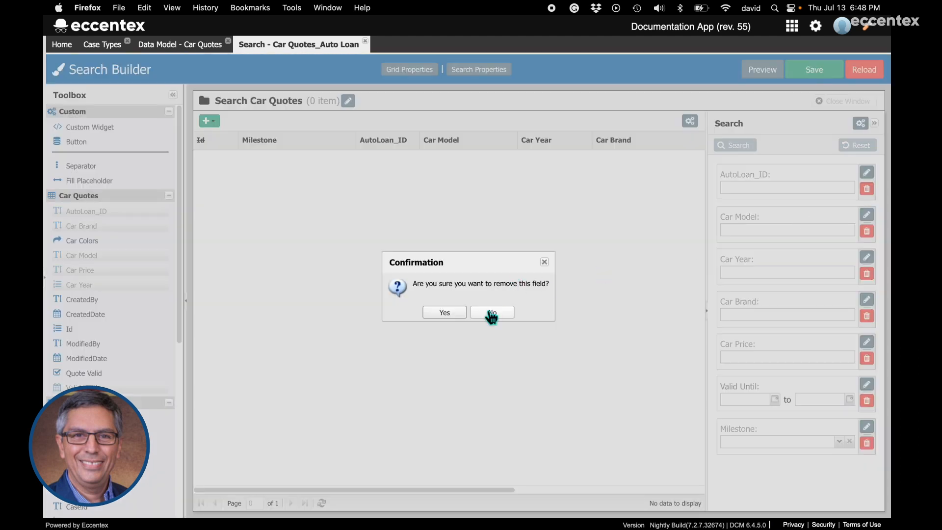
click(444, 314)
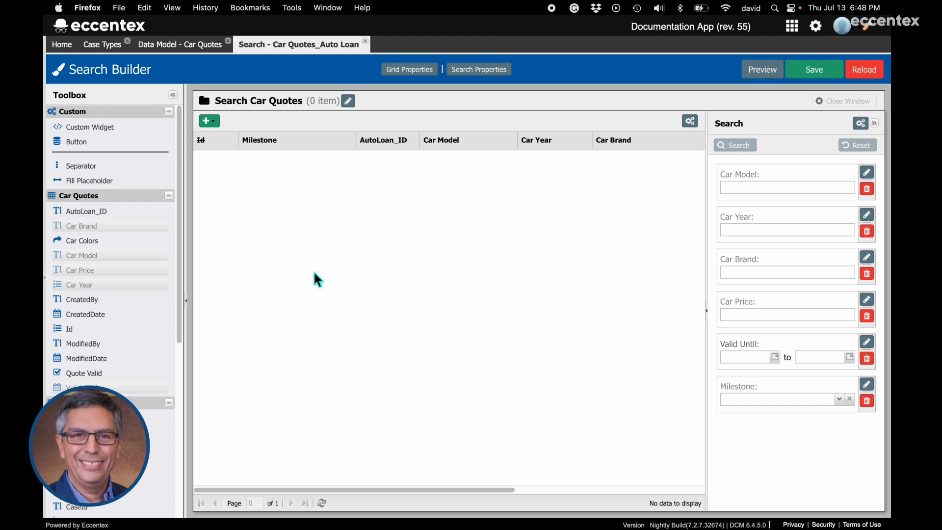
Delete the AutoLoan_ID column in the column configuration of the results grid.
click(690, 124)
scroll(425, 321, down, 1)
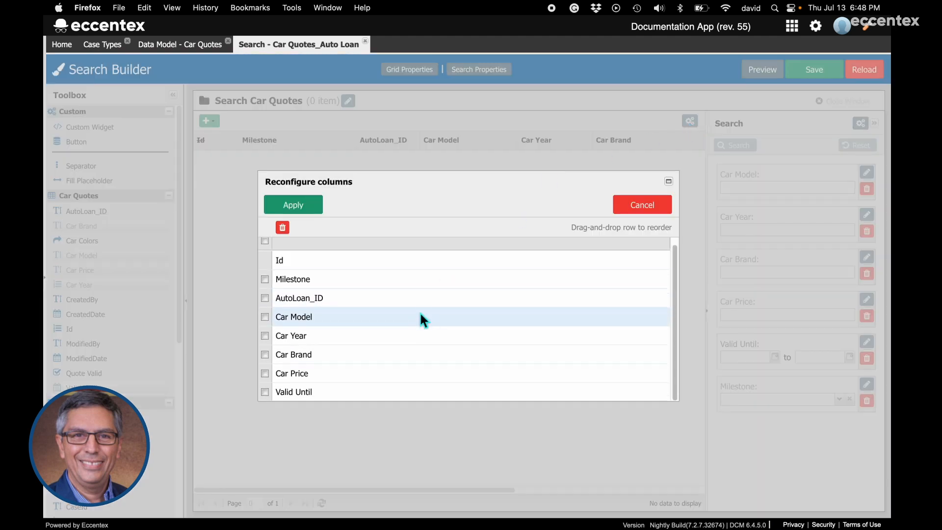
click(265, 298)
click(283, 228)
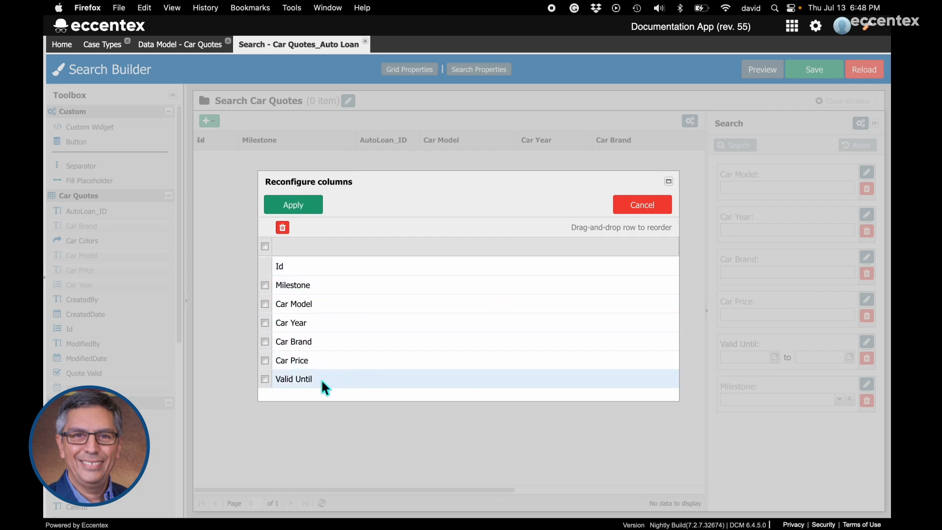
Move the Valid Until column directly after Id and apply the new column order.
click(326, 379)
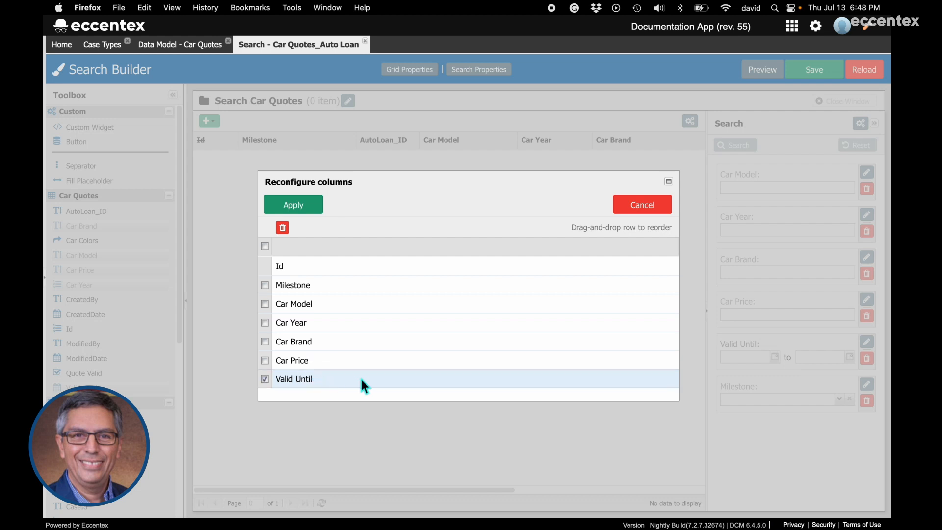
drag(340, 377, 361, 274)
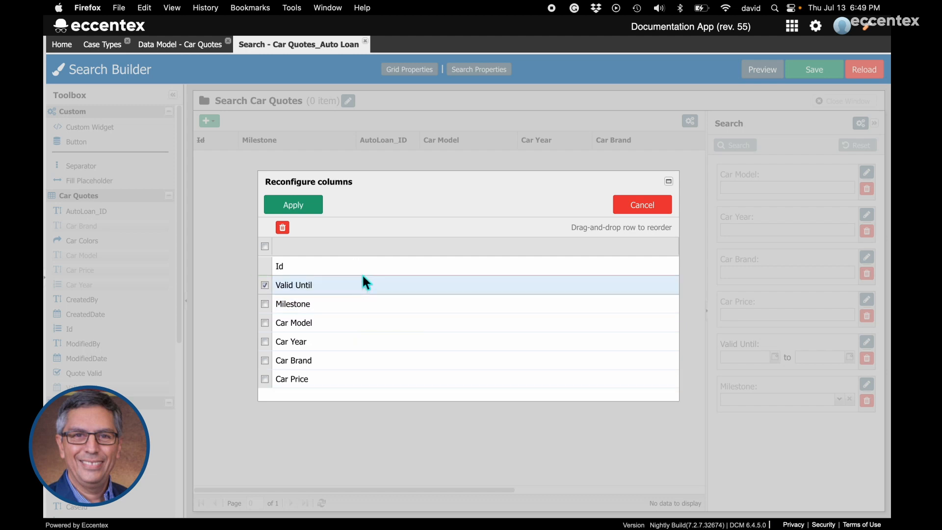
click(316, 212)
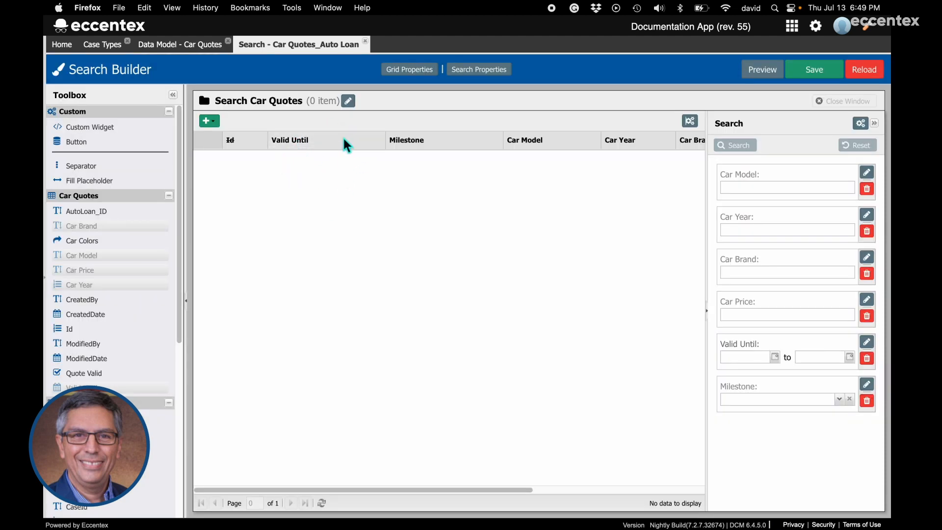
Save the search and check the rearranged columns in its preview.
click(818, 75)
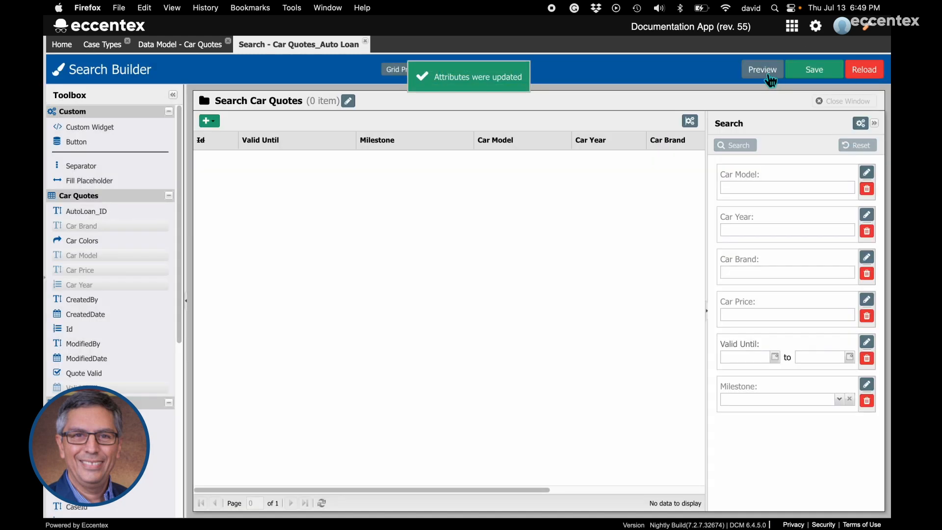
click(768, 74)
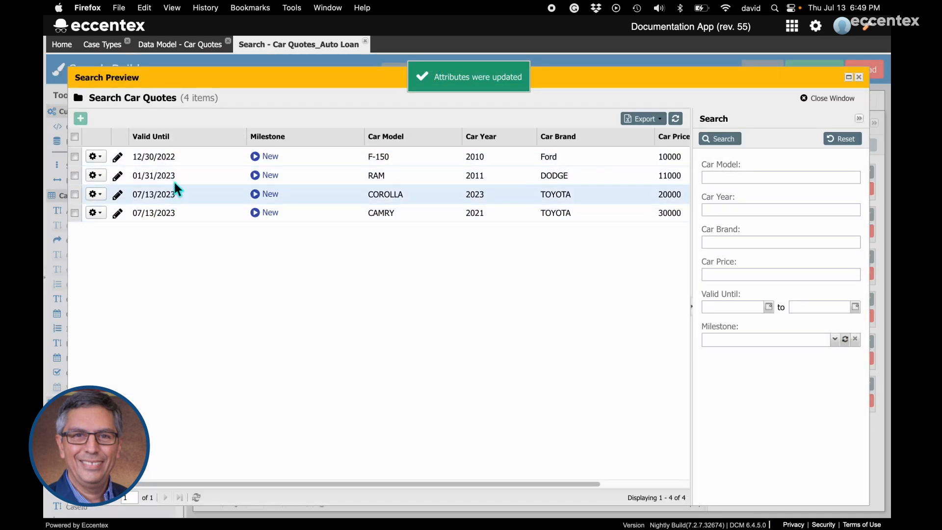
click(830, 101)
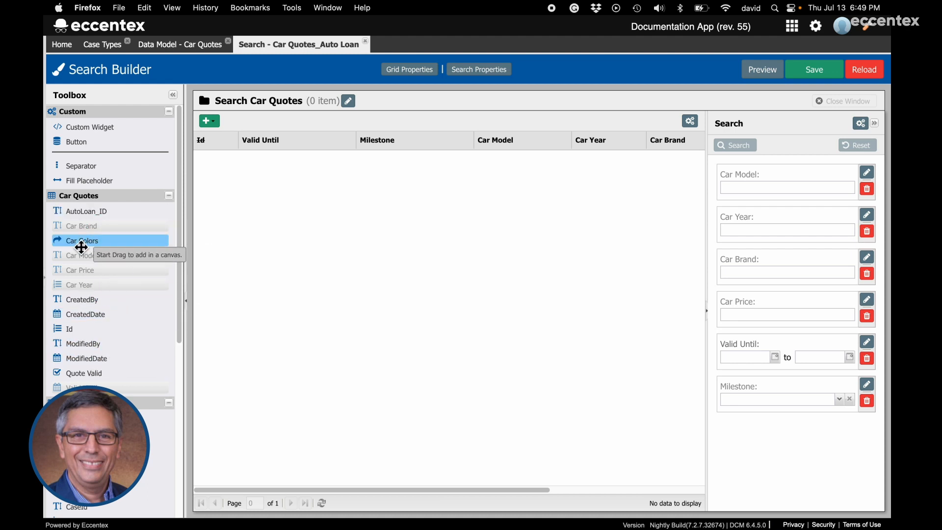
Add Car Colors to the results grid and the search panel, and place its column directly before Car Price.
drag(81, 245, 584, 141)
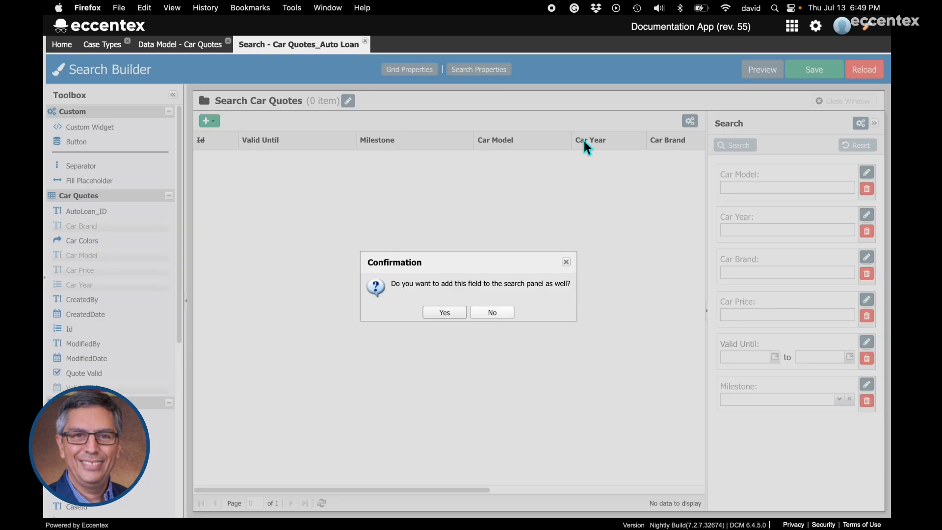
click(445, 314)
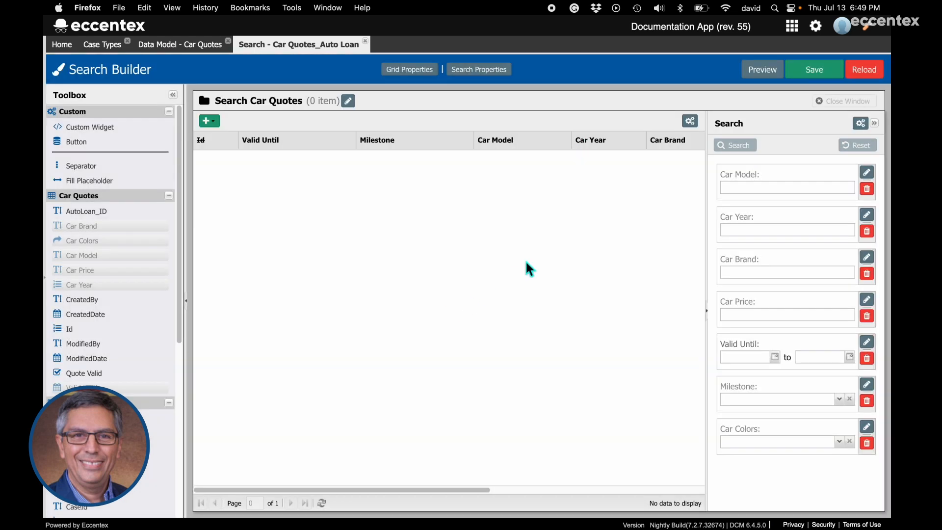
click(692, 122)
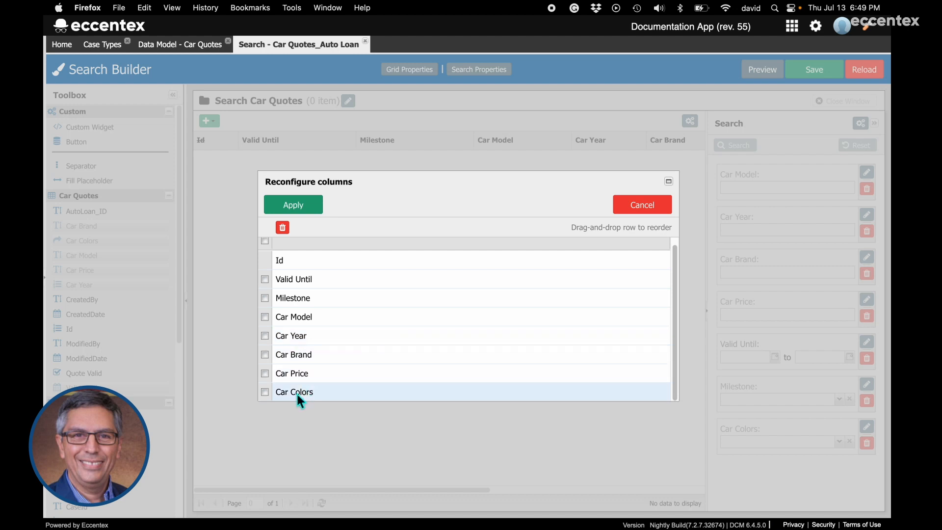
drag(298, 391, 332, 364)
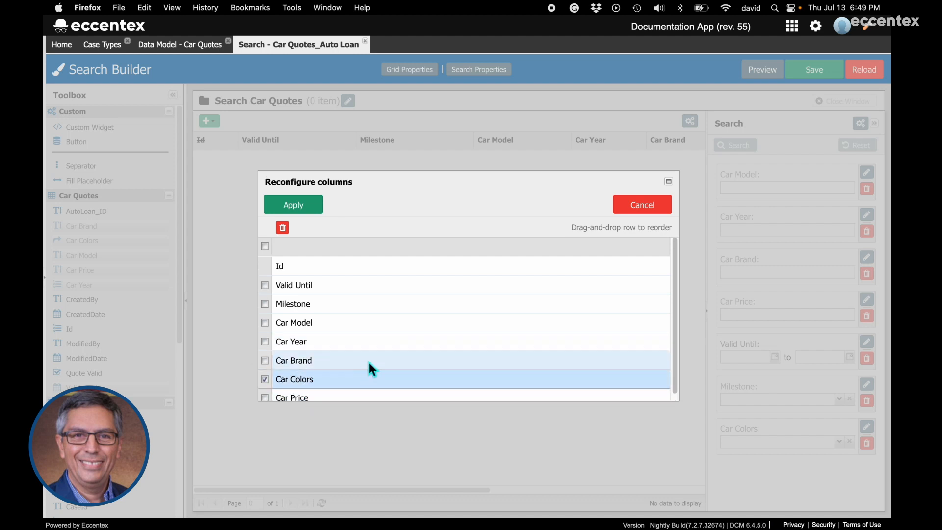
click(318, 208)
Save the search and narrow the Car Colors column in its preview so that Car Price fits beside it.
click(814, 71)
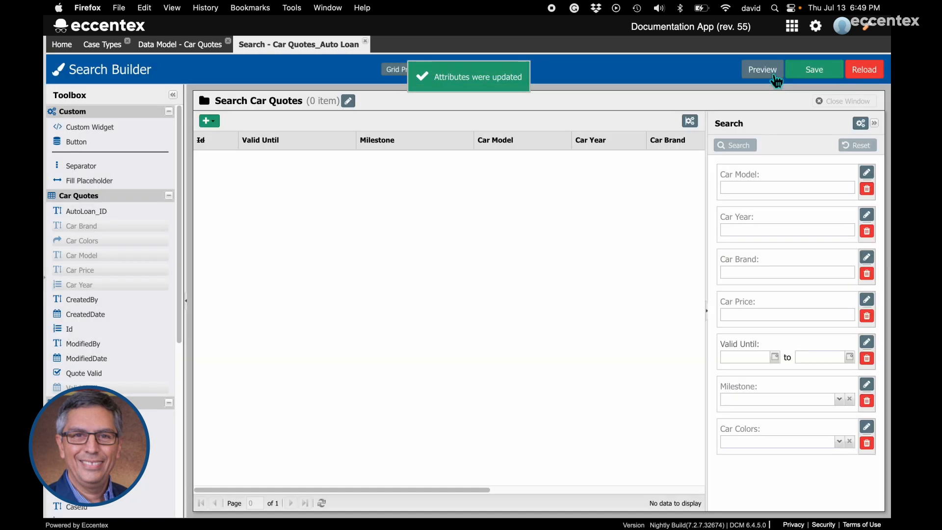
click(770, 71)
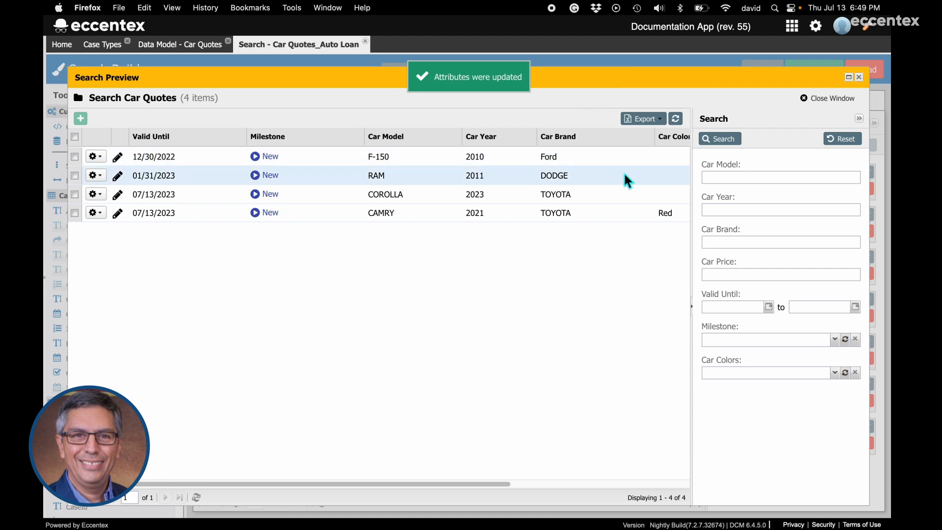
drag(421, 488, 521, 480)
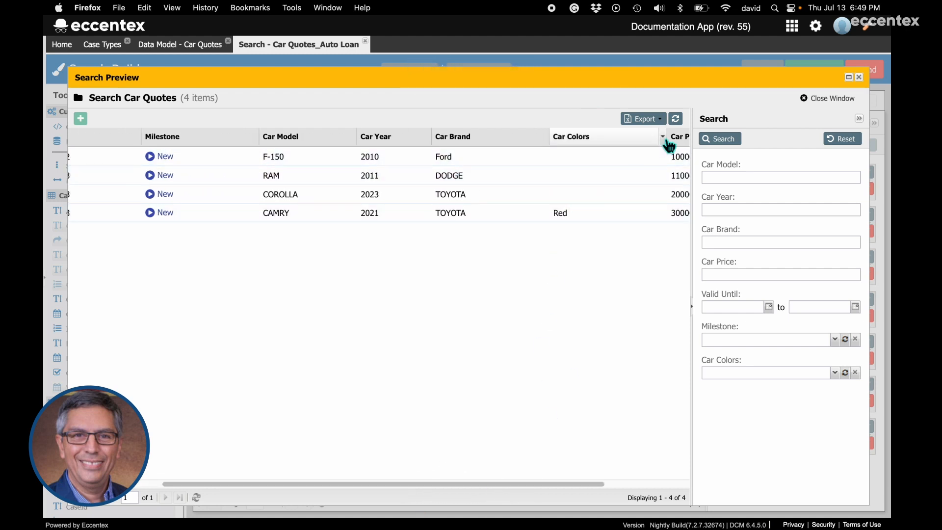
drag(666, 136, 603, 203)
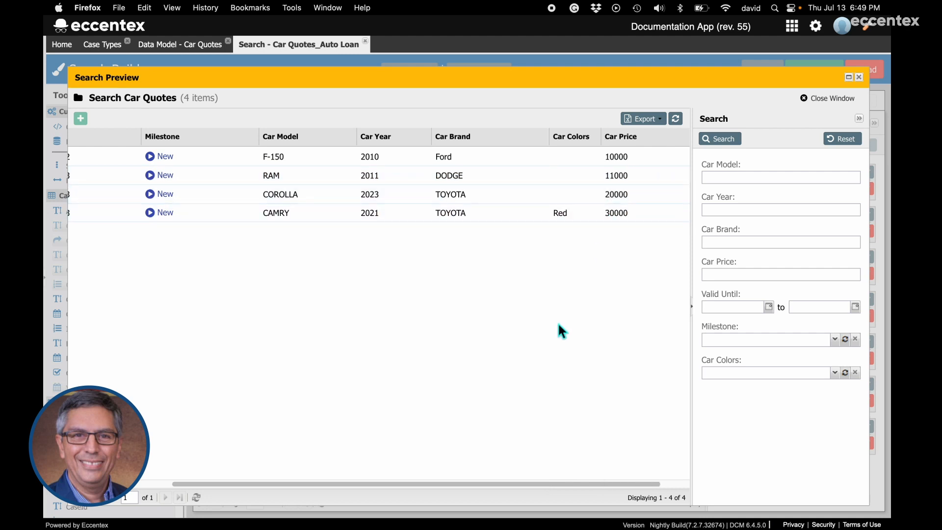
click(833, 99)
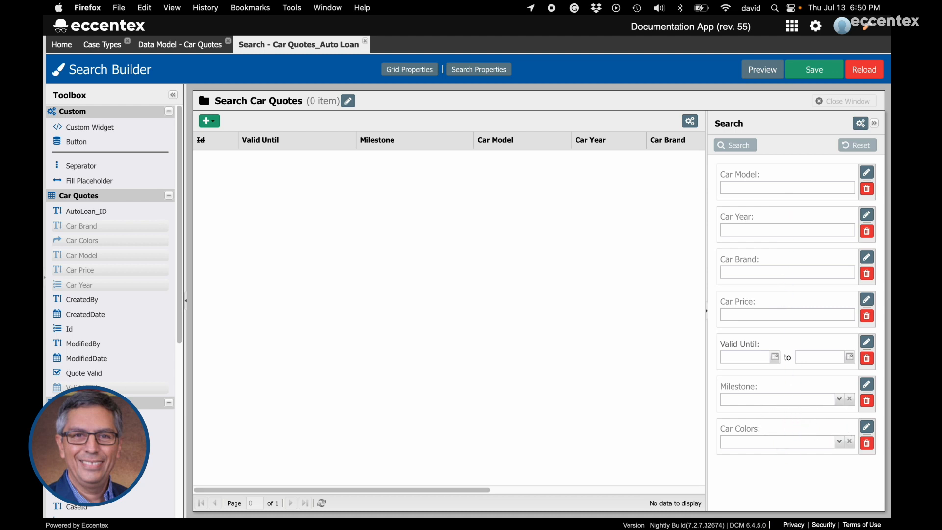
Set the default value of the Car Colors search field to Red.
click(867, 426)
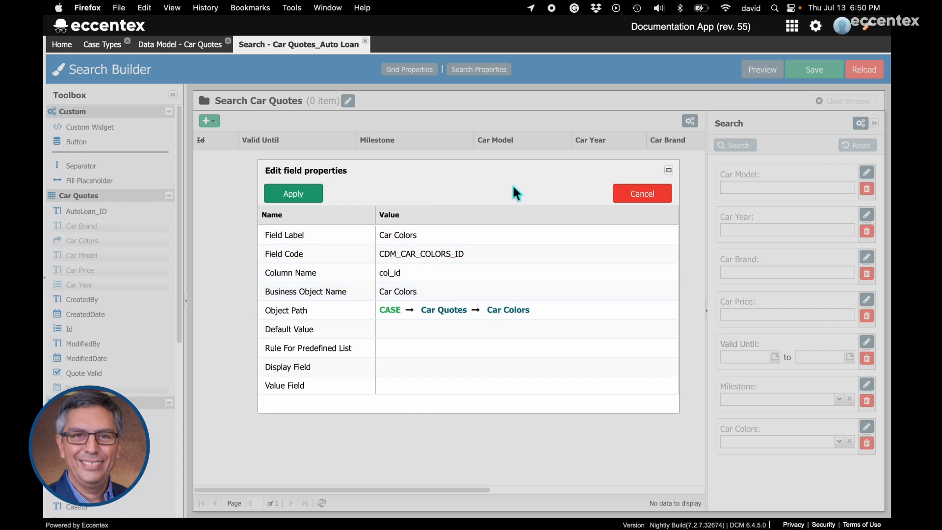
click(388, 328)
text(Red)
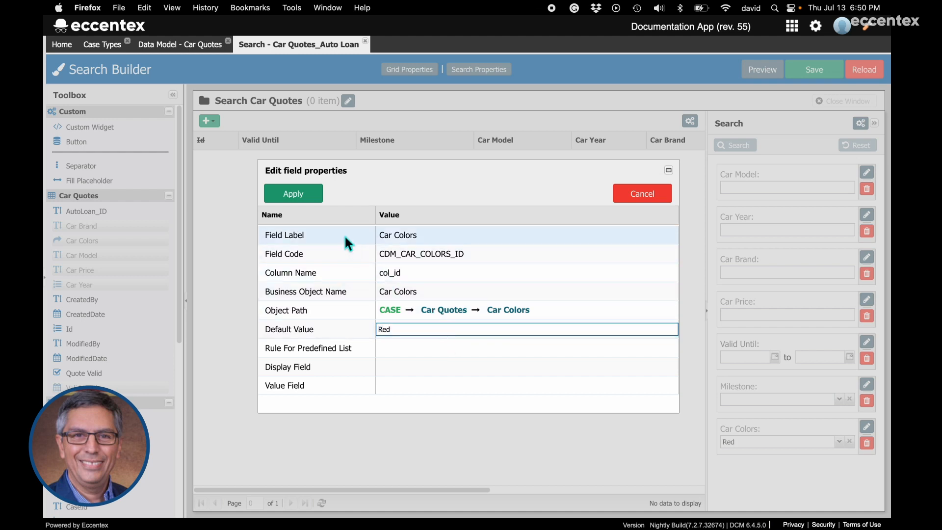
click(312, 199)
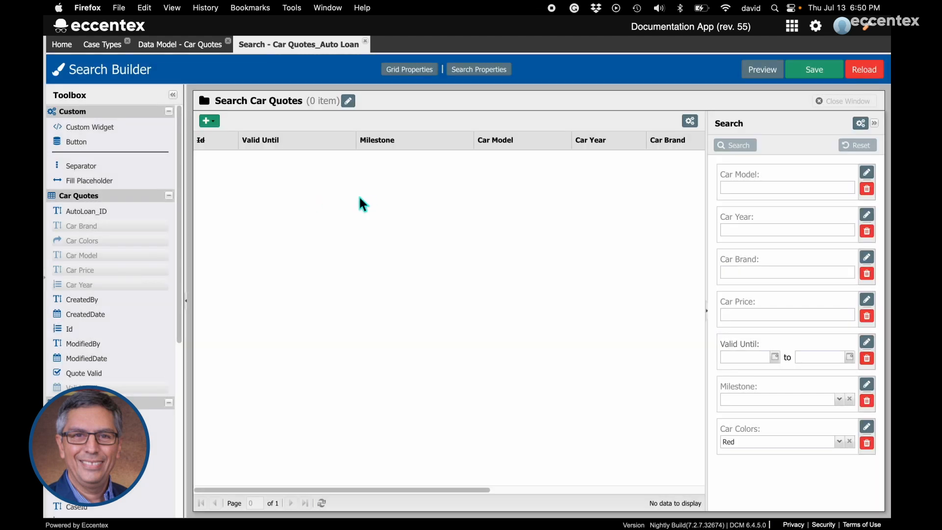
Save the search and try Red in the Car Colors filter of its preview.
click(812, 74)
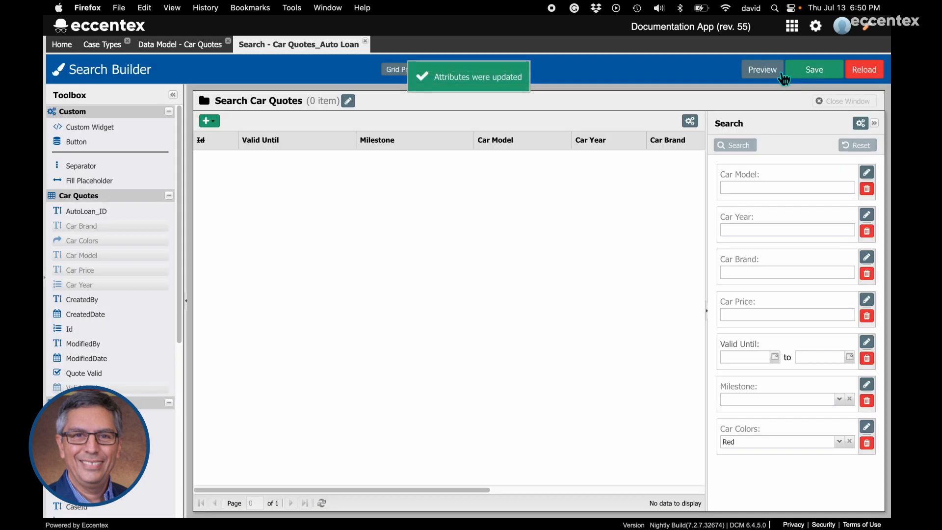
click(757, 77)
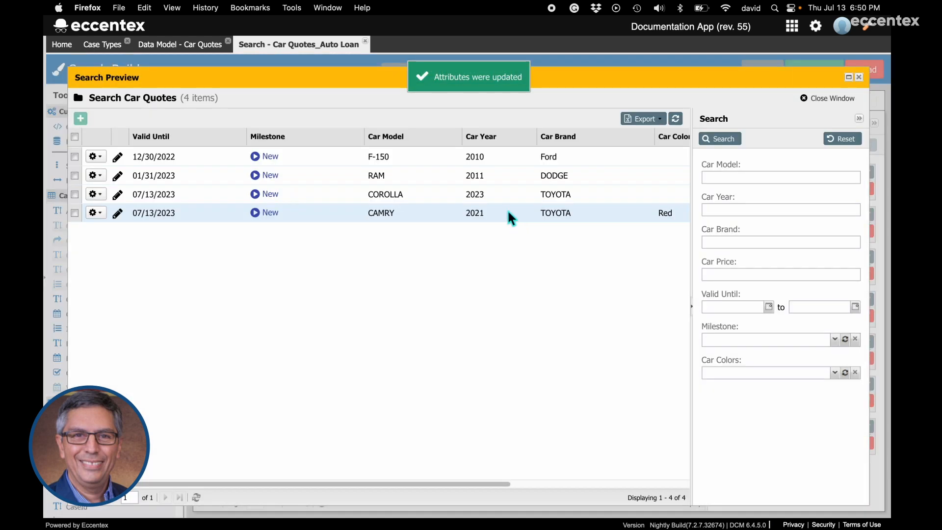
click(840, 376)
click(738, 386)
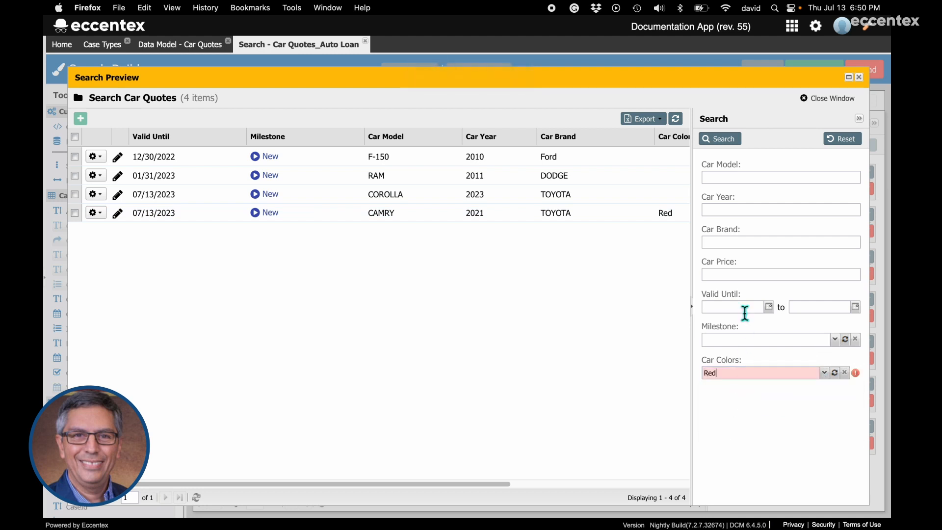
click(843, 99)
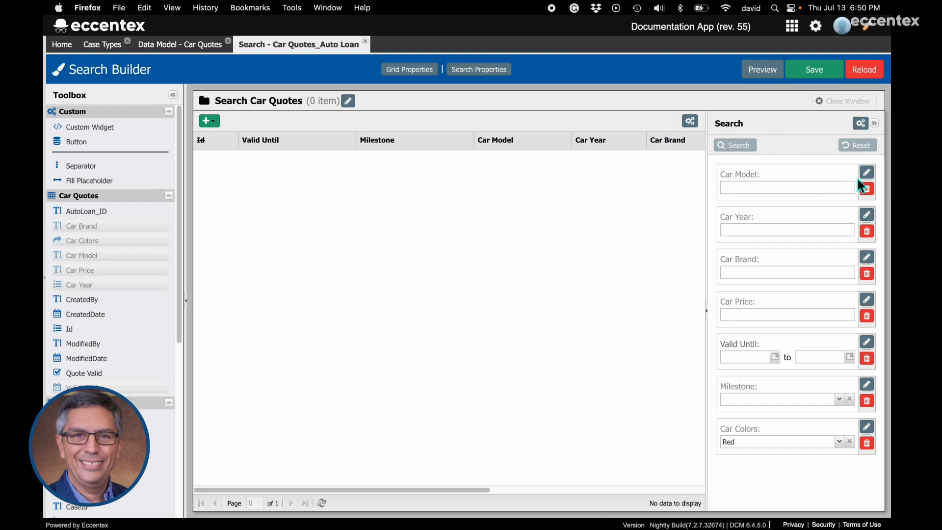
Change the label of the Valid Until search field to Valid Until Date.
click(868, 342)
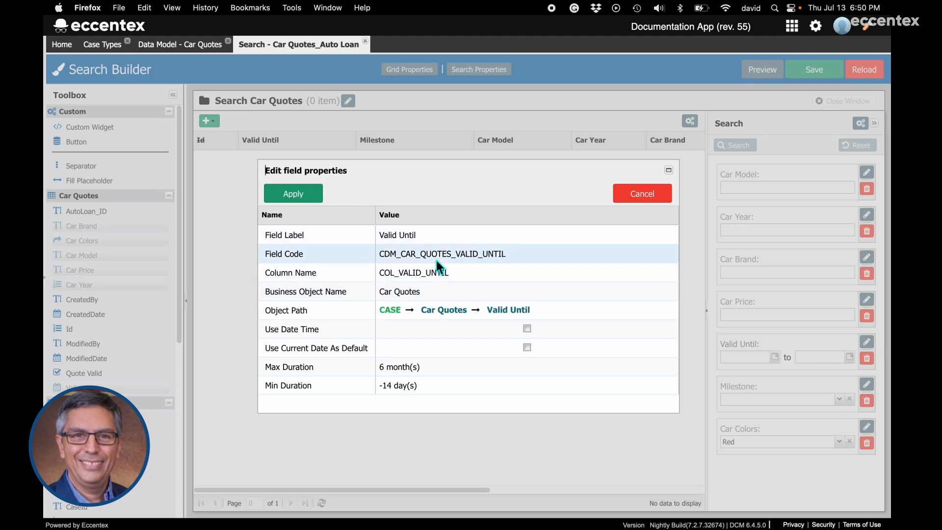
click(438, 235)
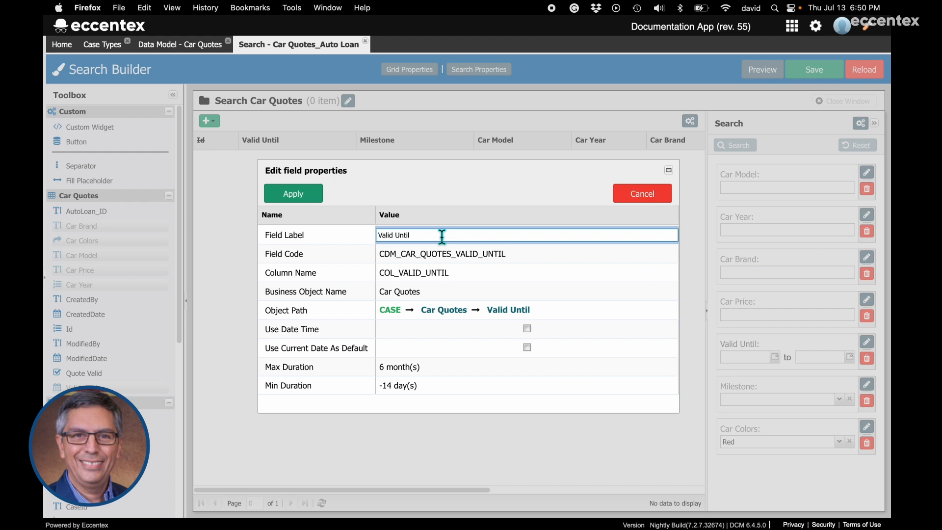
text(Date)
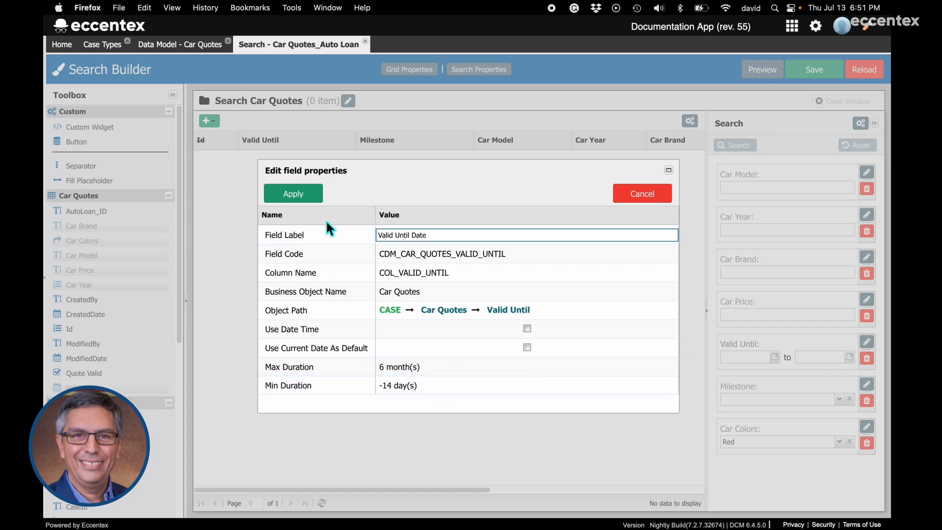
click(317, 199)
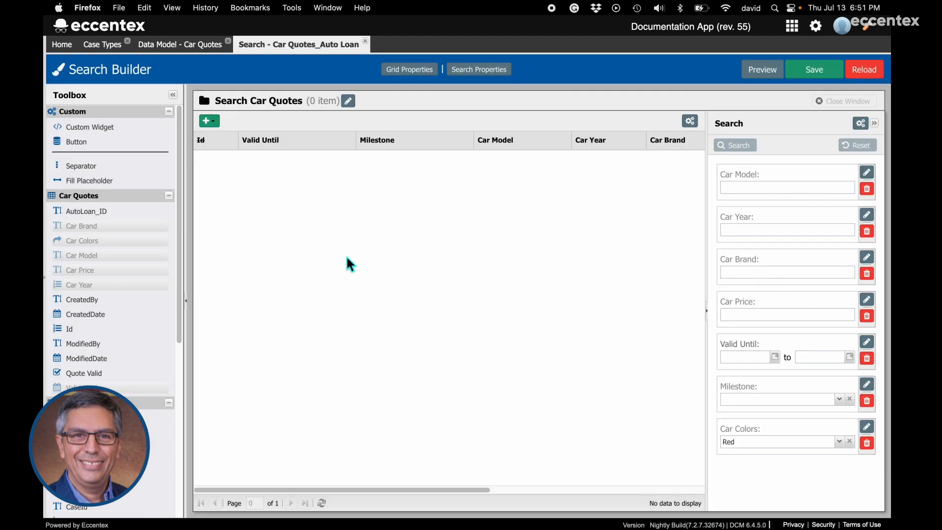
Save the search when opening its preview and check the relabelled date field.
click(765, 73)
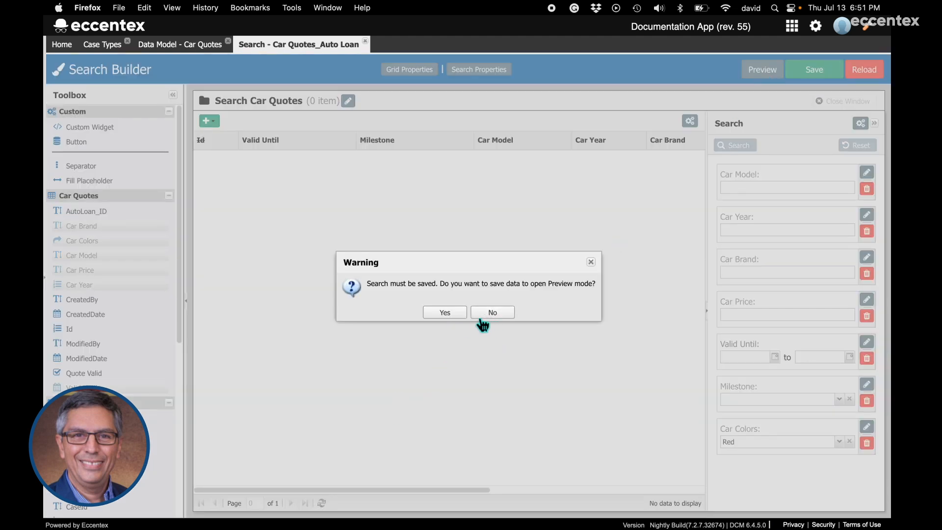
click(454, 316)
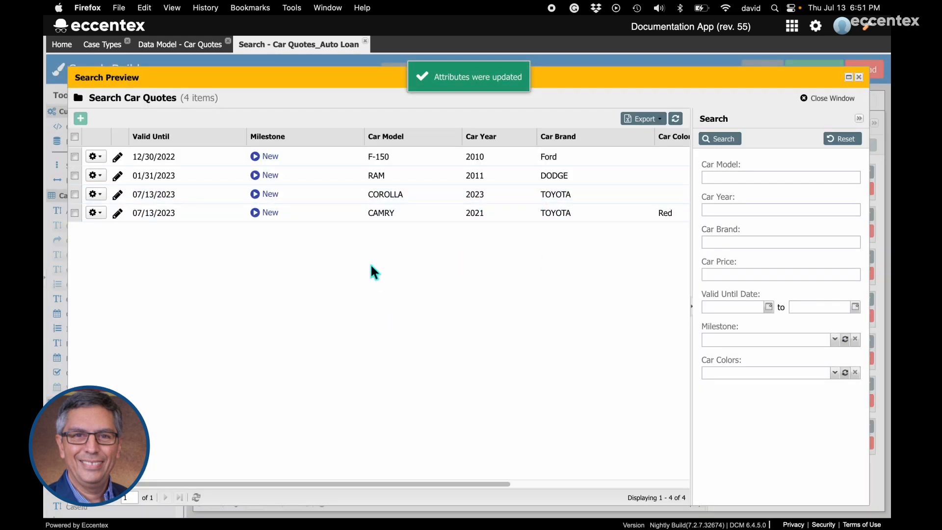
click(834, 98)
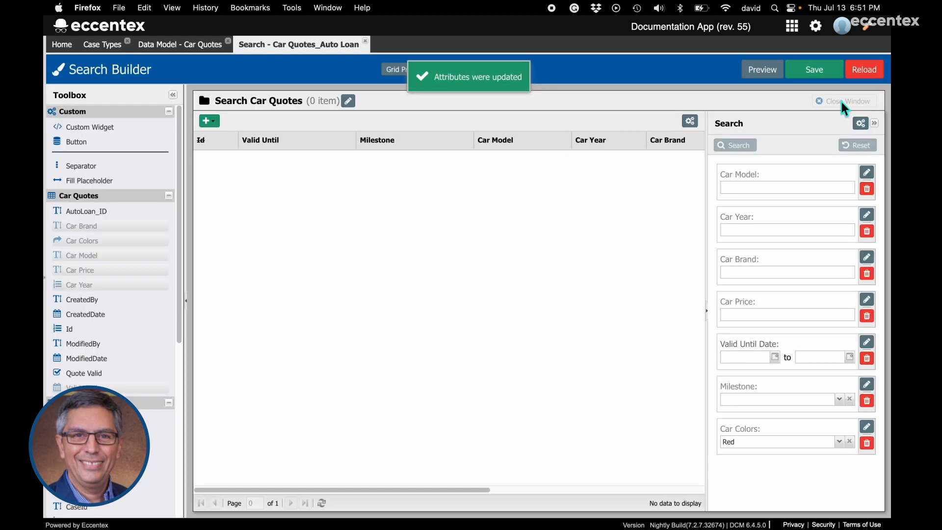
Change the search header title to Search for Car Quotes, keeping the count field shown.
click(692, 120)
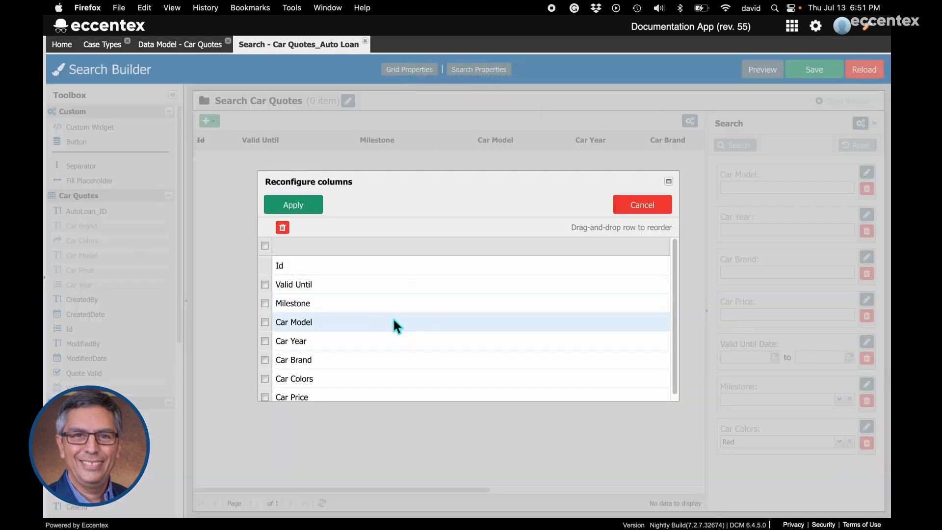
click(645, 205)
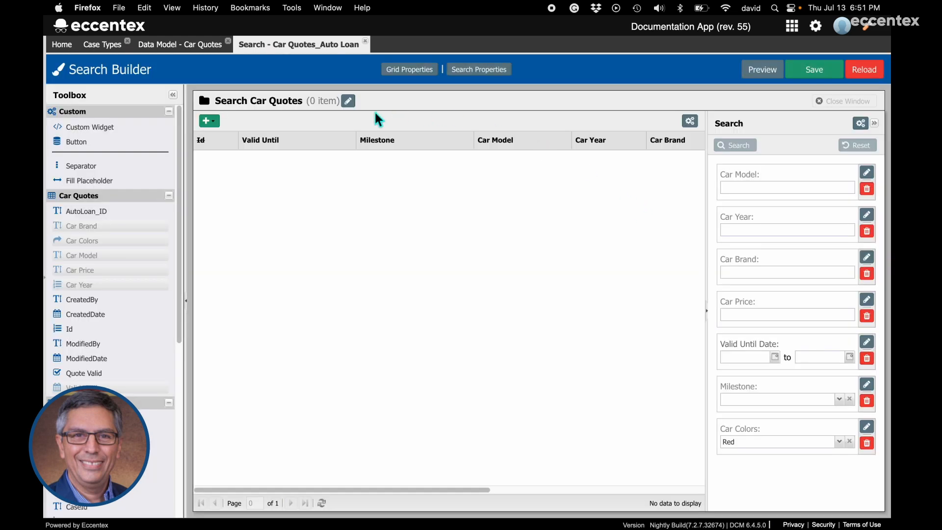
click(348, 101)
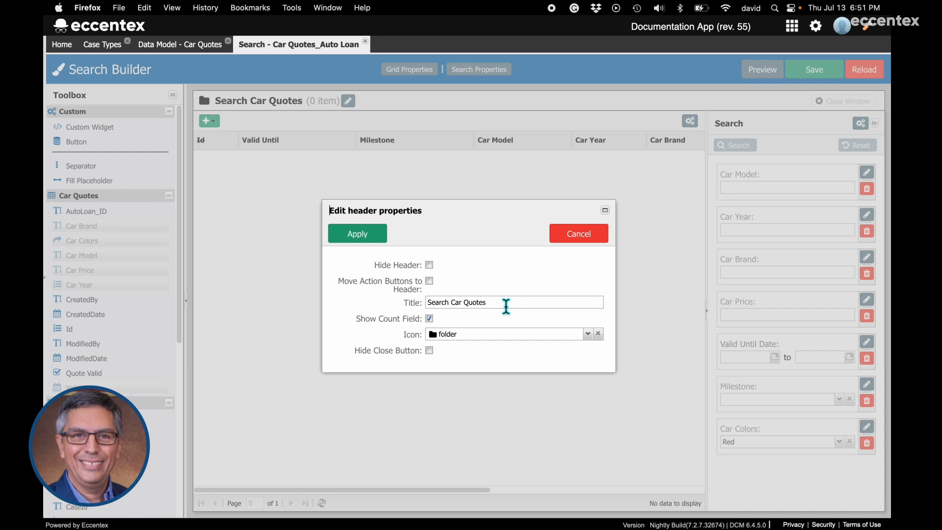
click(453, 302)
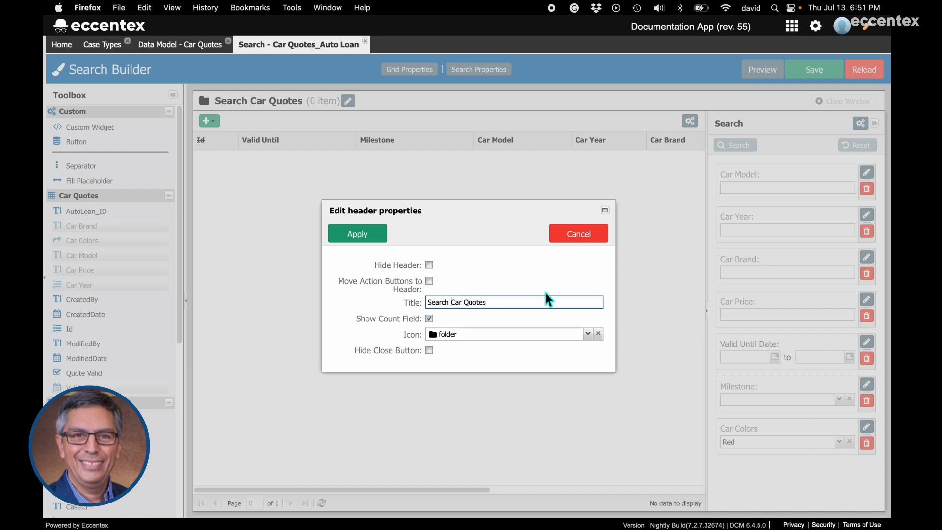
text(for)
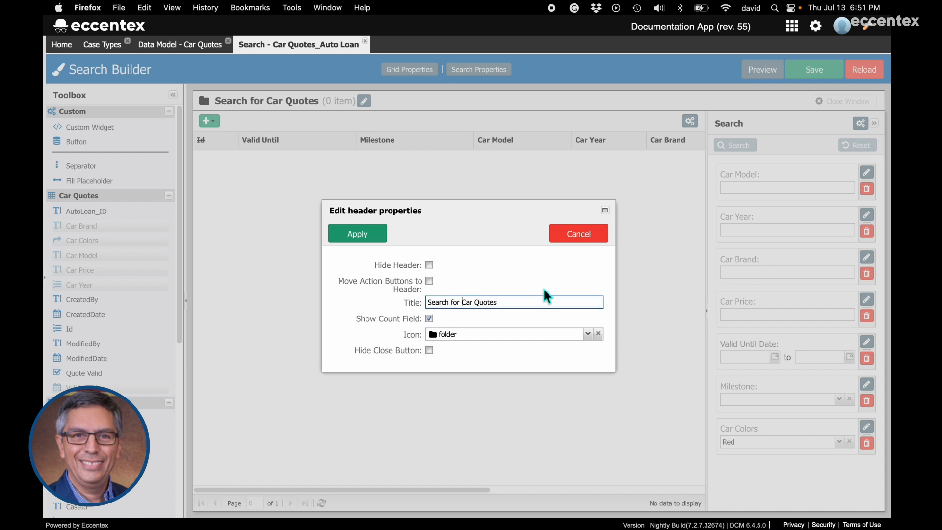
click(433, 320)
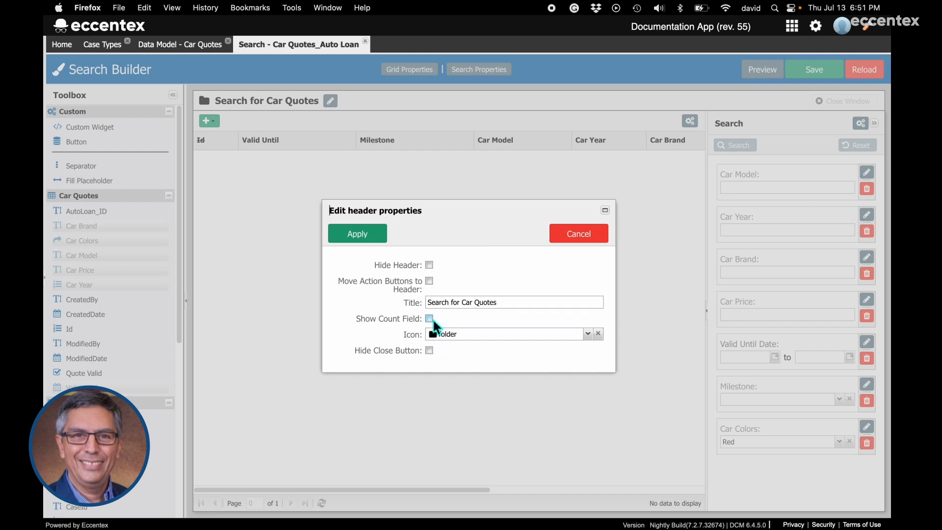
click(429, 319)
click(378, 233)
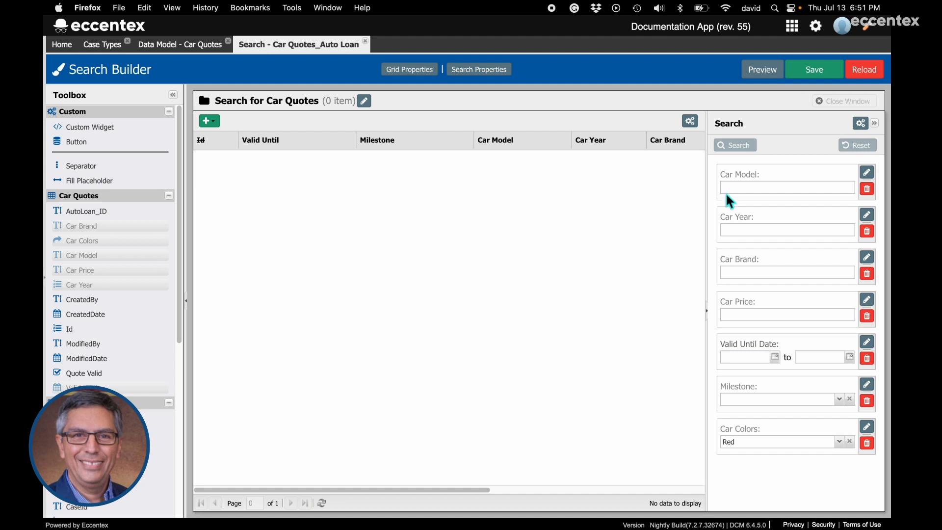
Reorder the search fields so that Valid Until Date comes first, above Car Model.
click(860, 124)
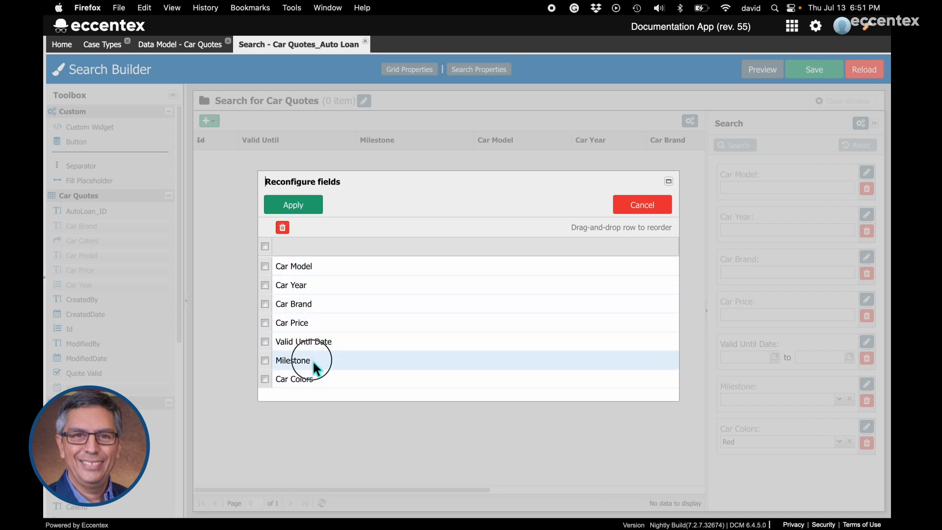
drag(323, 342, 338, 260)
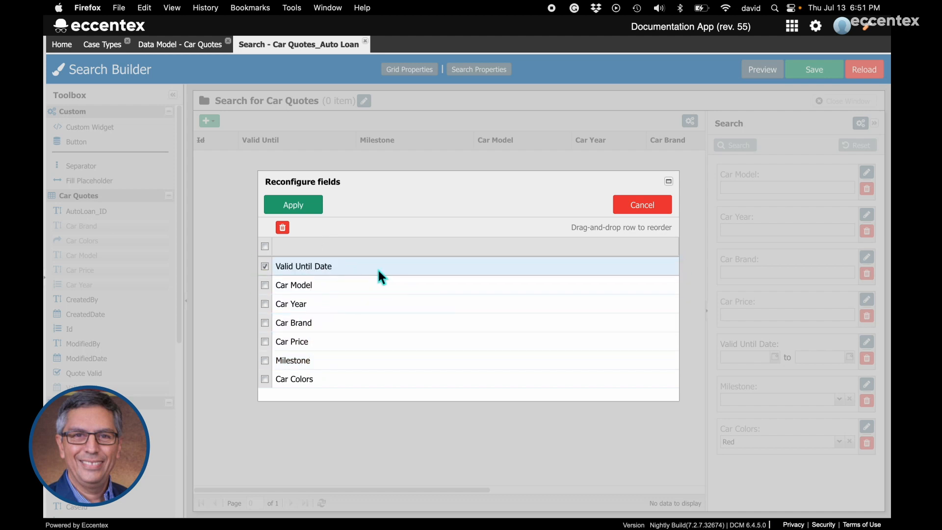
click(310, 206)
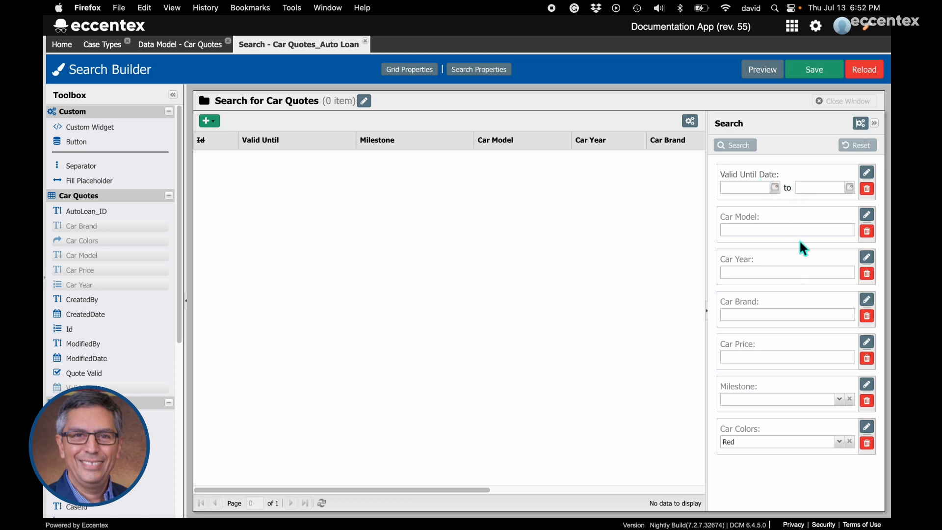
Change the title of the Valid Until grid column to Valid Until Date.
drag(448, 489, 390, 245)
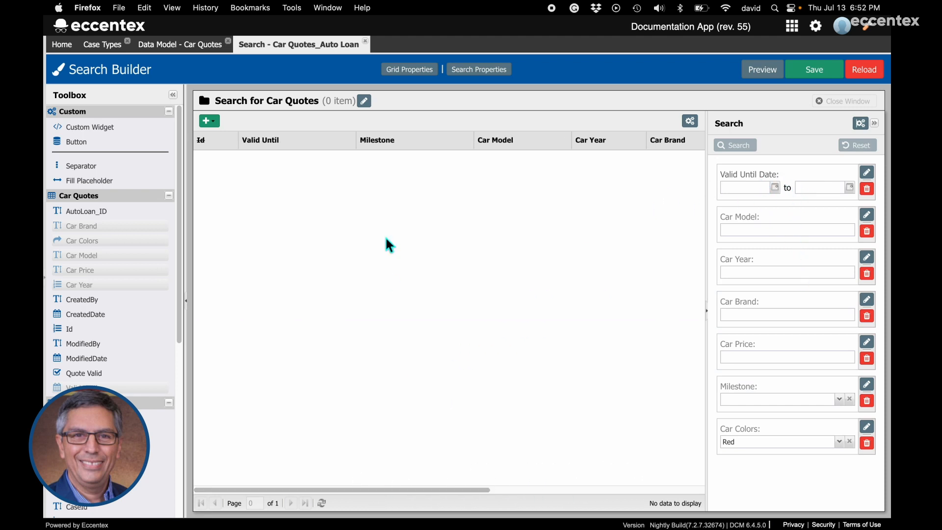
click(352, 140)
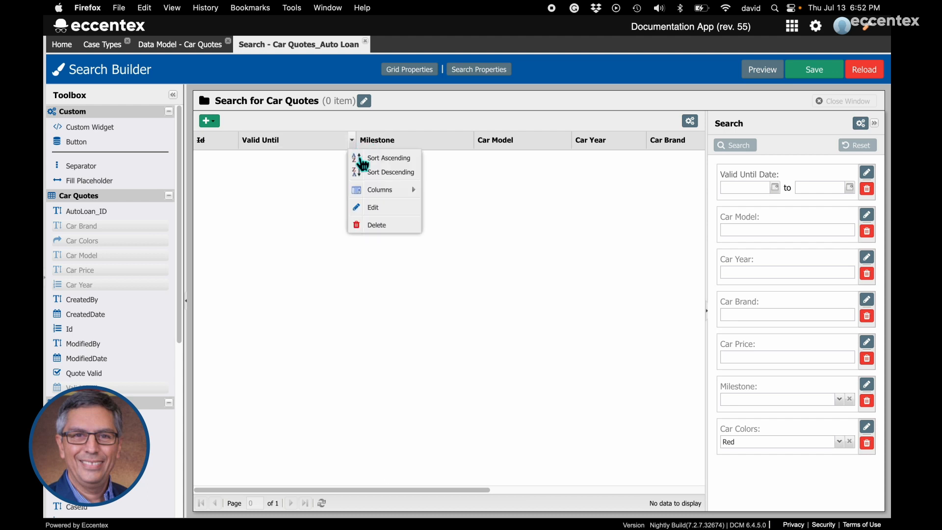
click(387, 218)
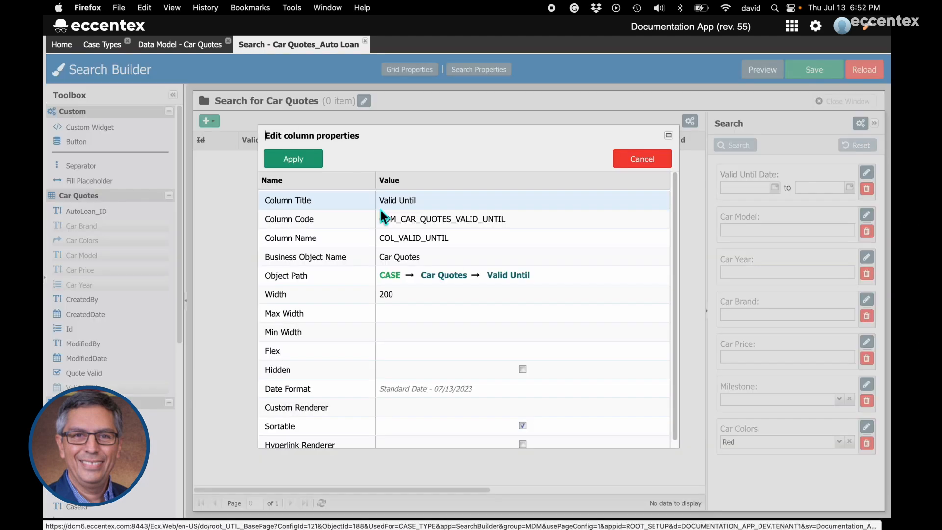
click(442, 202)
double_click(440, 200)
key(Right)
text(Date)
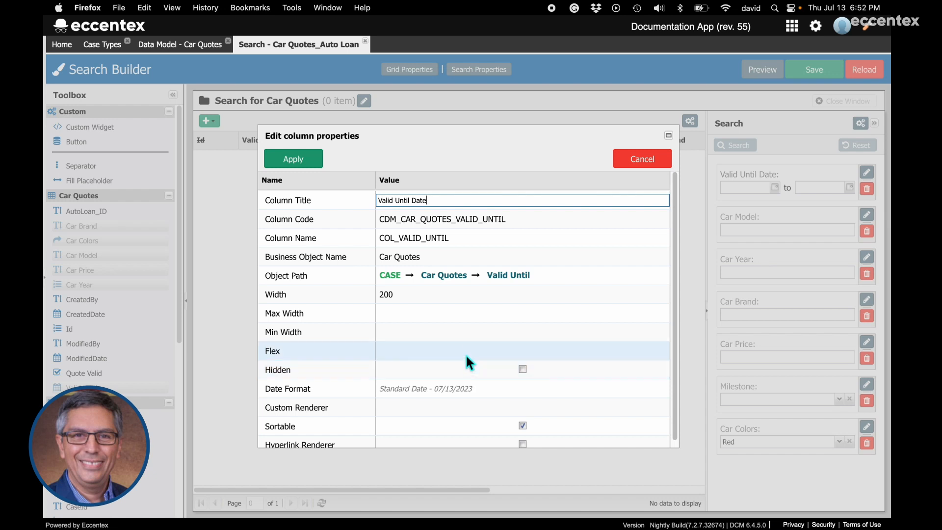
Set the column's date format to Standard Date, give it the default custom renderer function(value) { return value; }, and apply the column properties.
scroll(491, 354, down, 1)
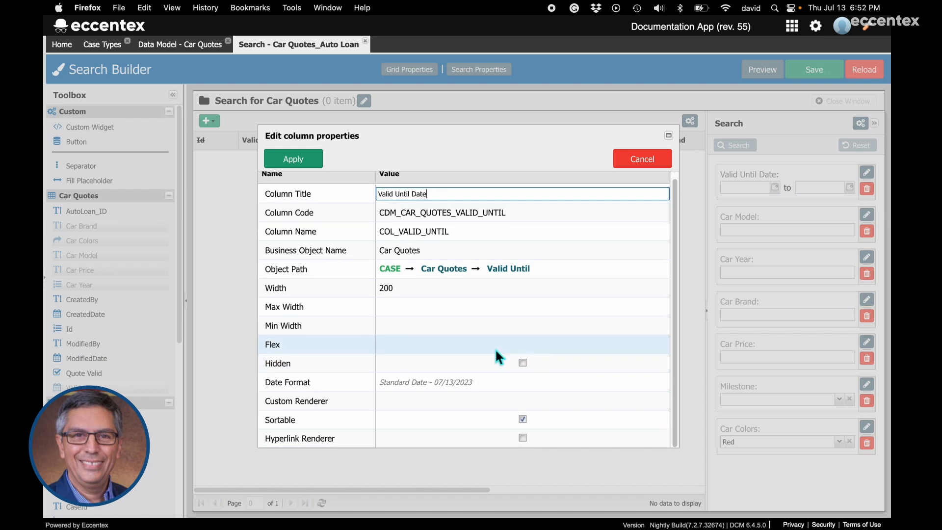
click(470, 383)
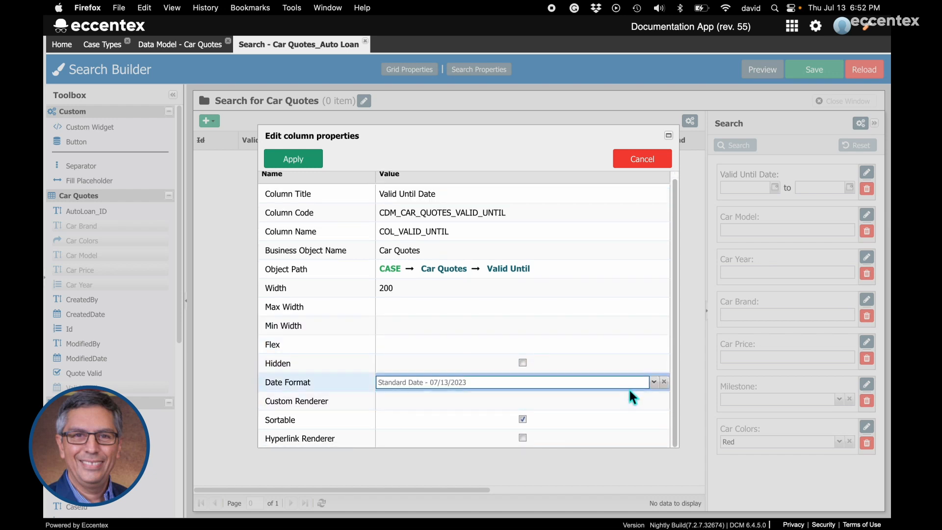
click(654, 382)
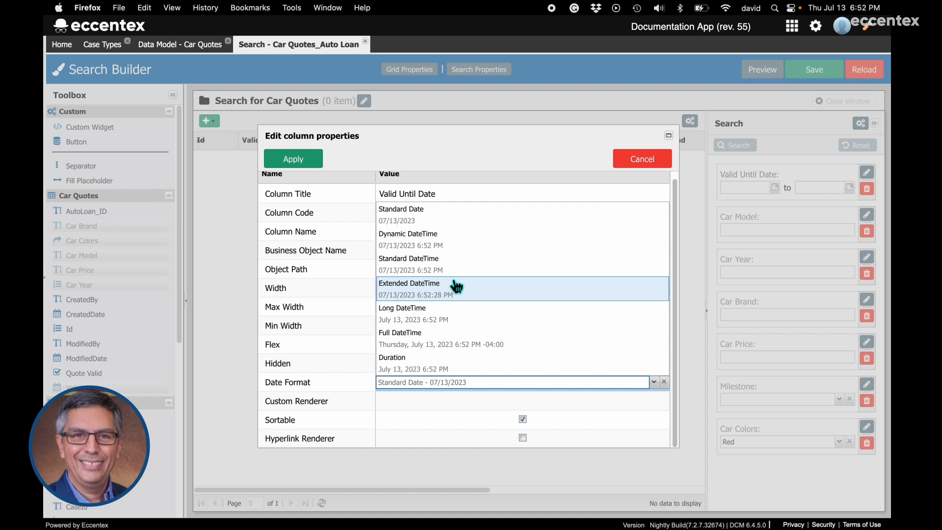
click(415, 223)
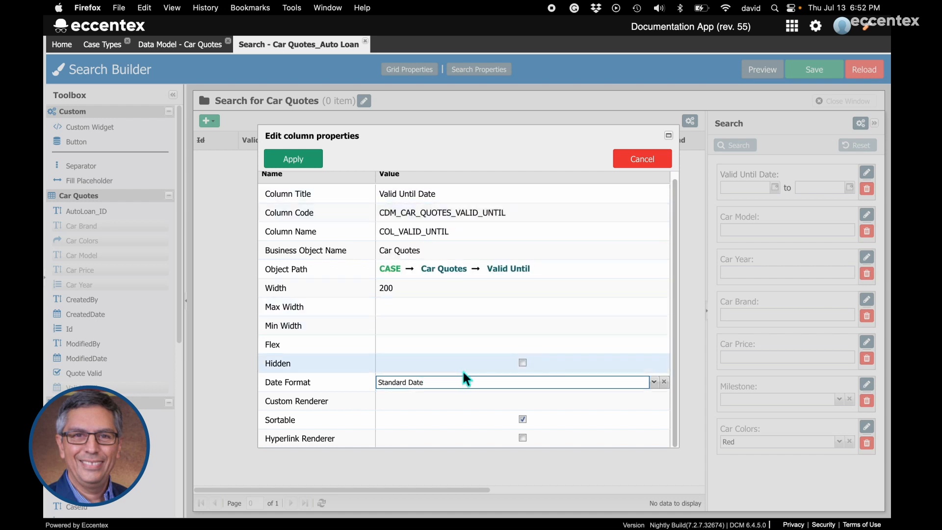
click(441, 401)
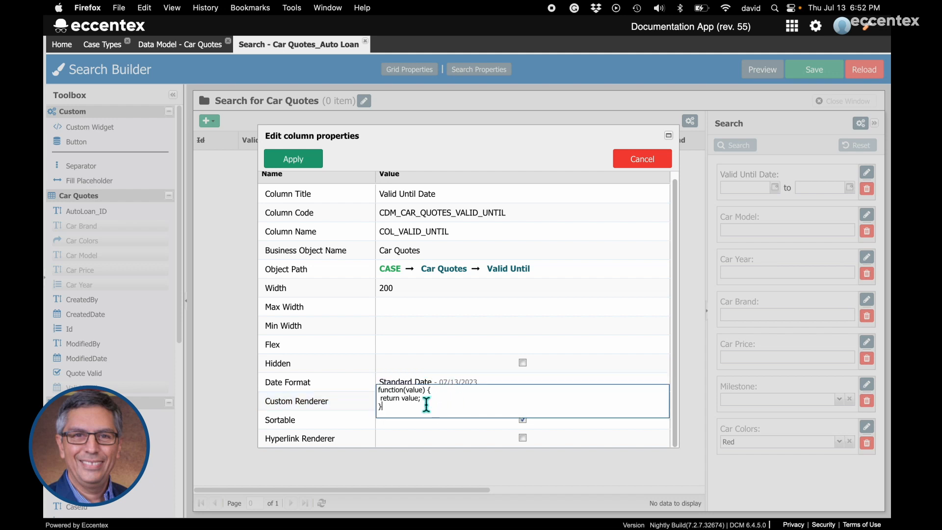
click(499, 155)
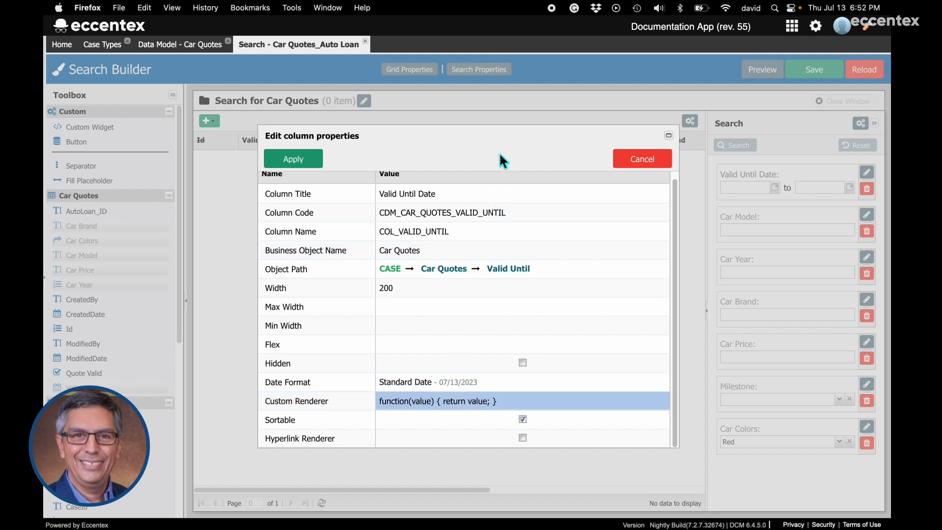
click(456, 384)
click(655, 383)
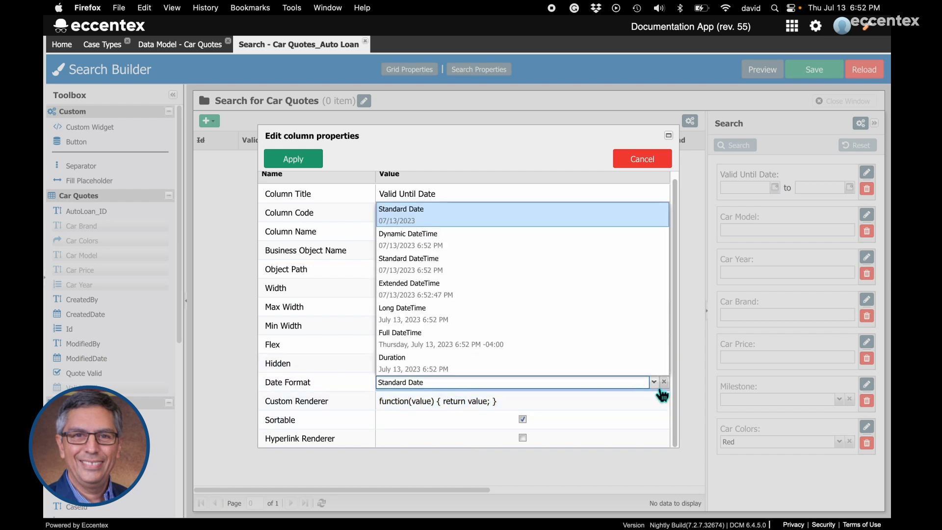
click(432, 221)
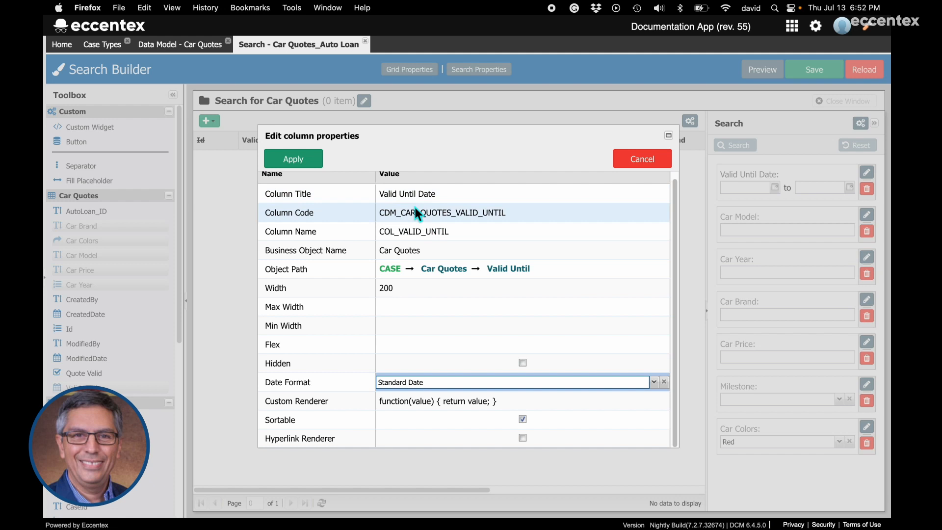
click(309, 165)
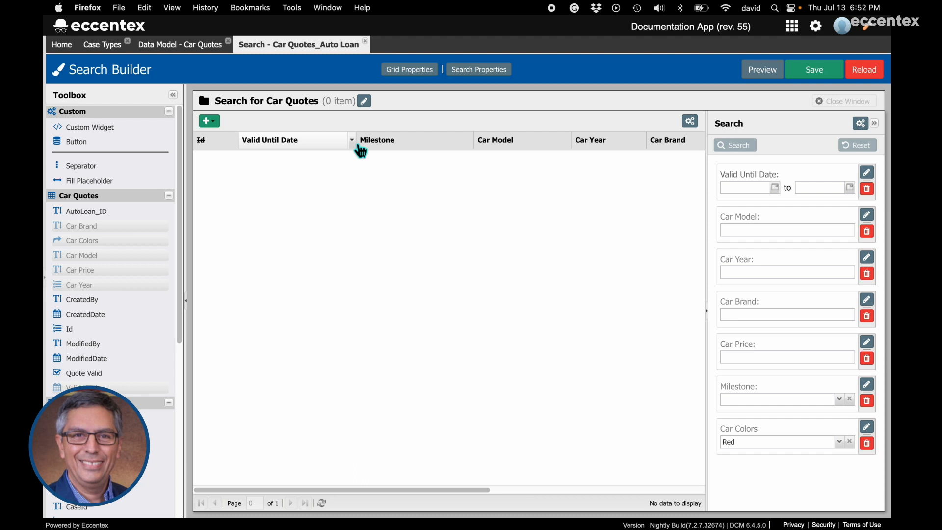
Make the Car Model grid column hidden and not sortable.
click(567, 141)
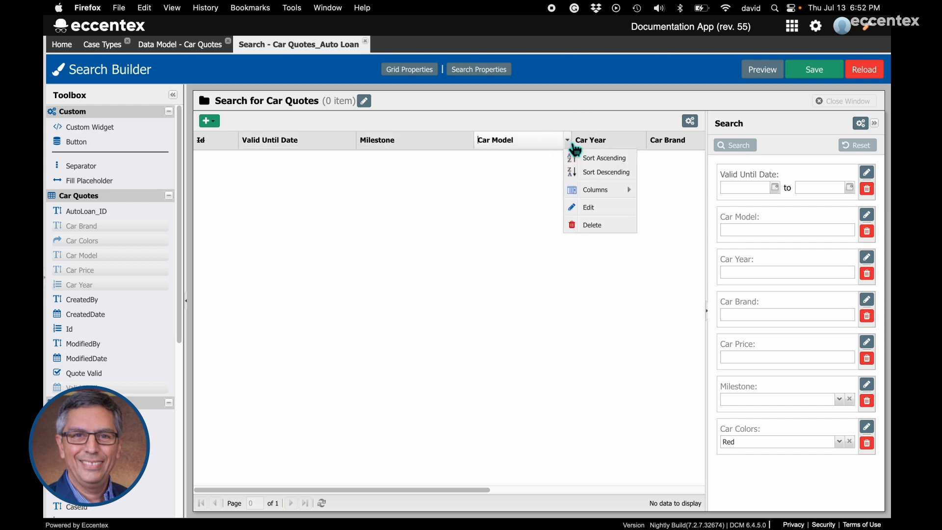
click(600, 215)
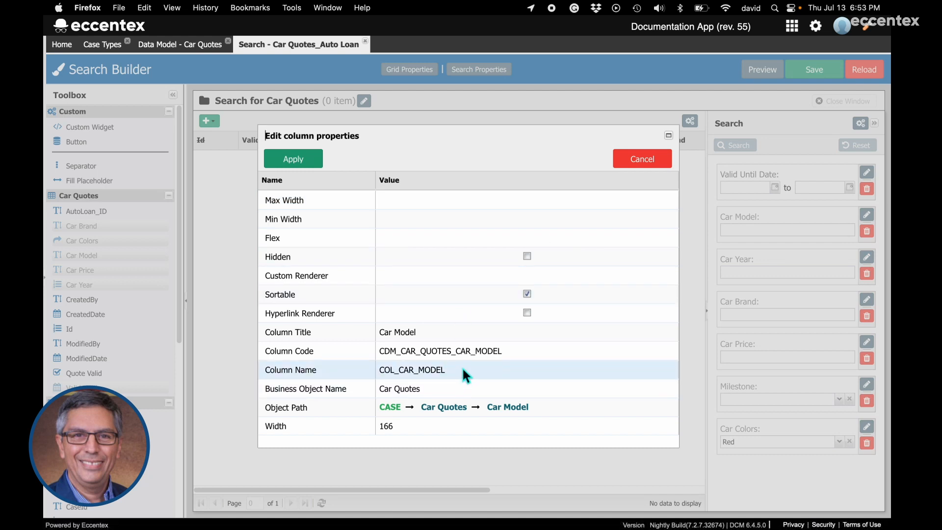
click(528, 293)
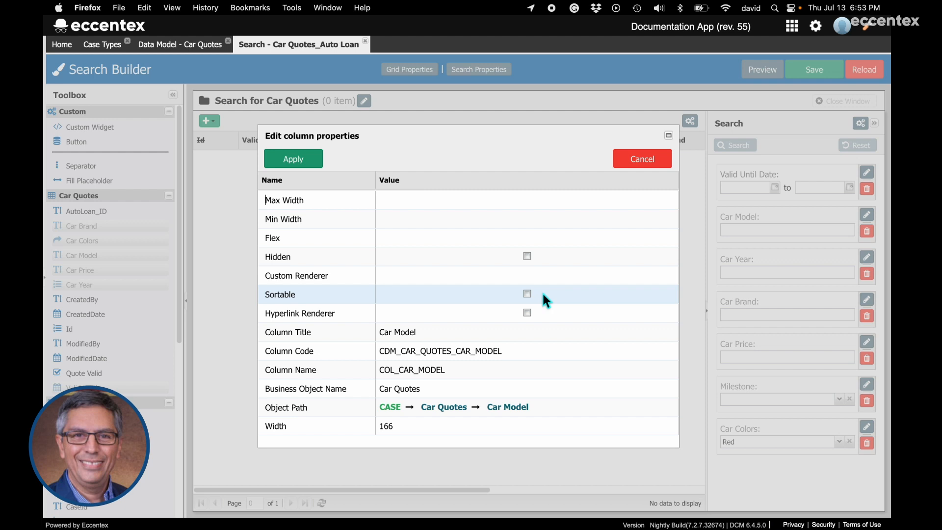
click(528, 256)
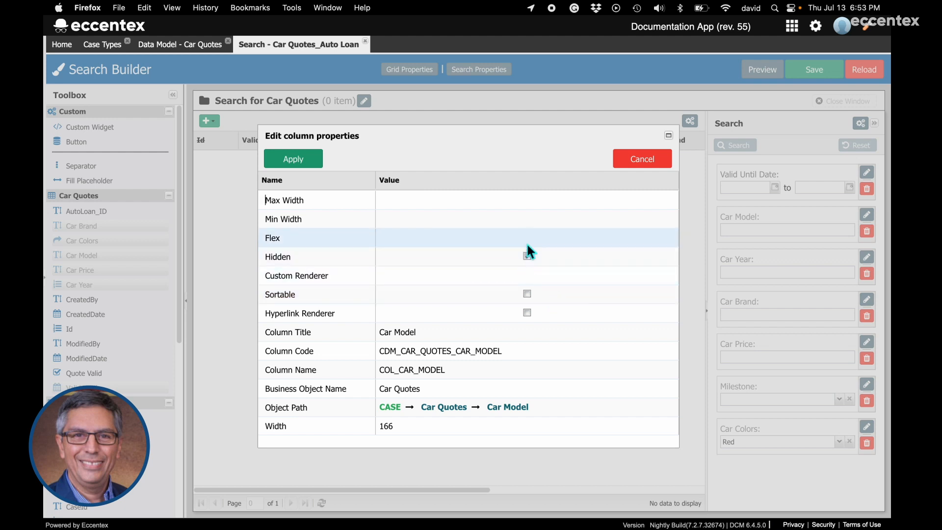
click(308, 164)
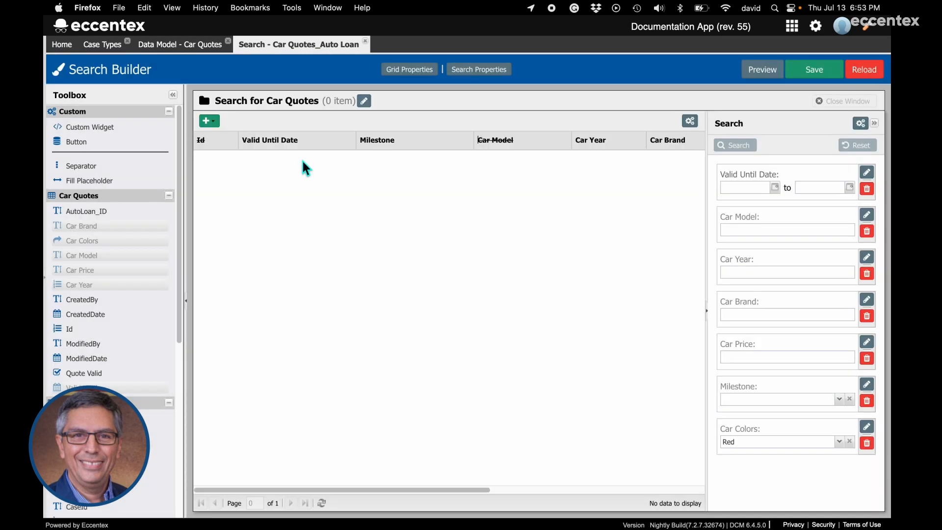
Save the search, show the hidden Car Model column in its preview, and close the preview.
click(822, 73)
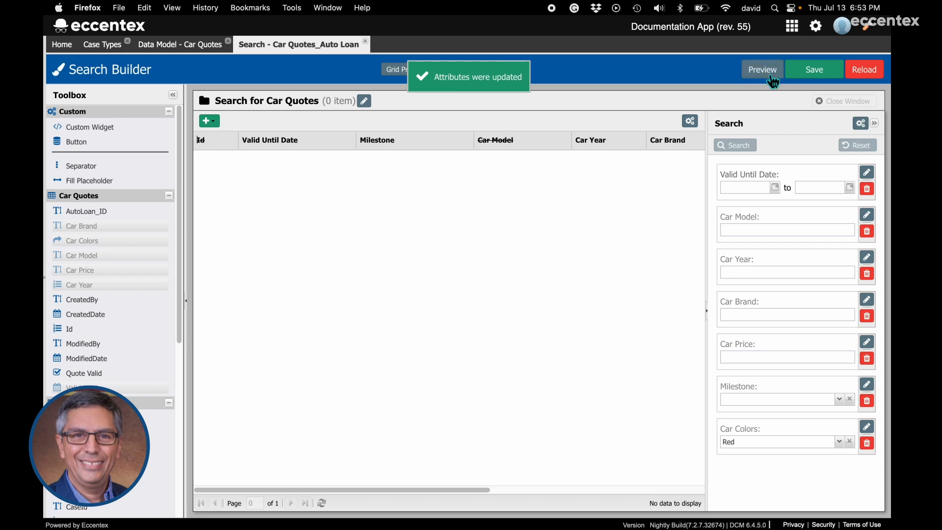
click(771, 77)
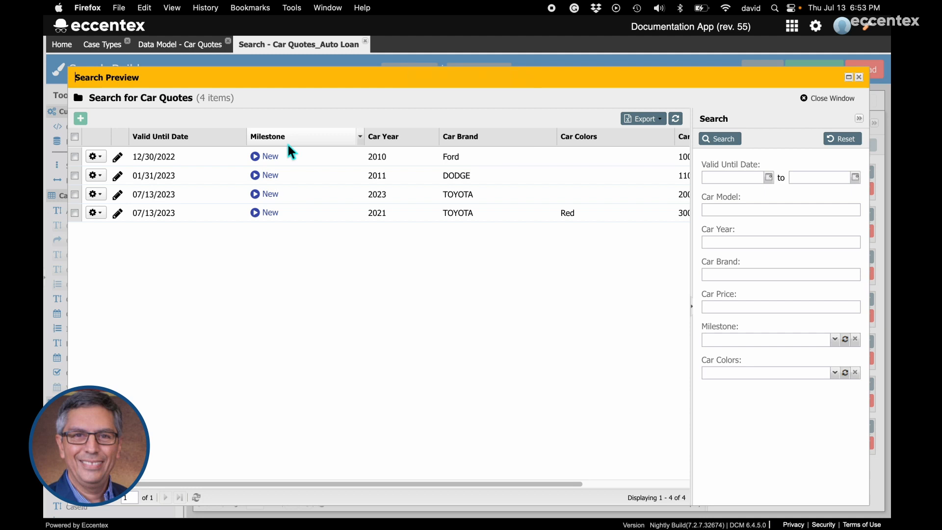
click(360, 137)
mouse_move(386, 187)
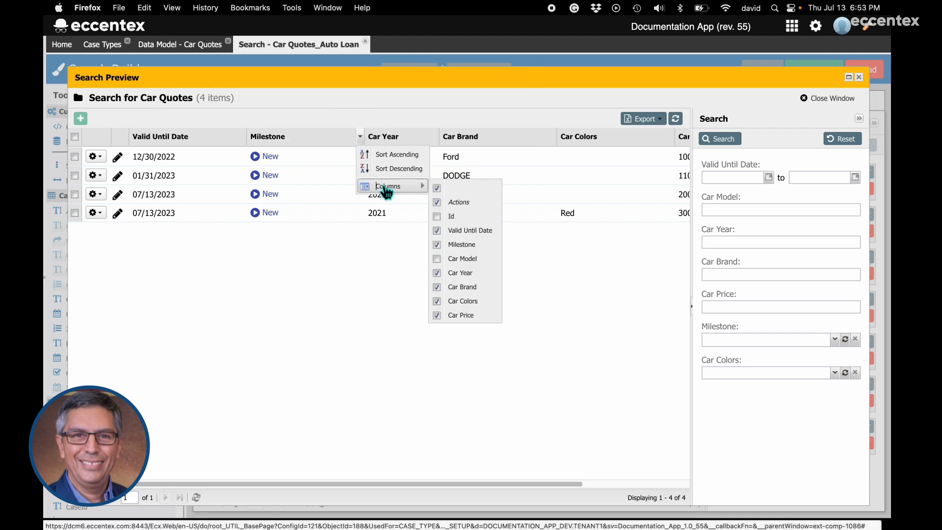
click(475, 260)
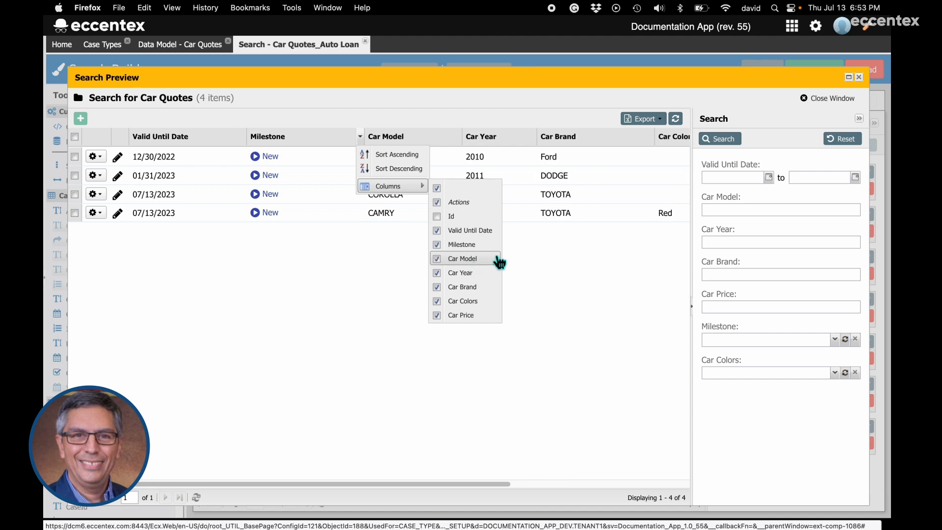
click(833, 99)
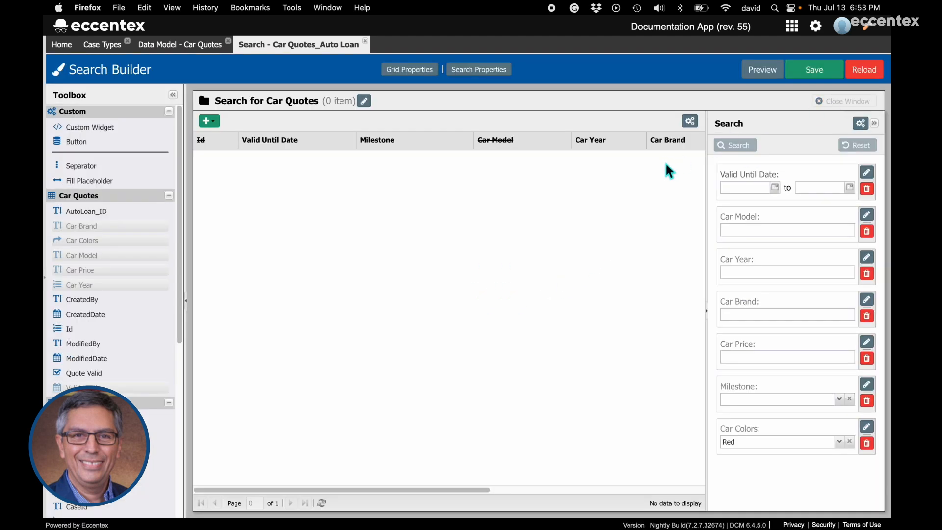